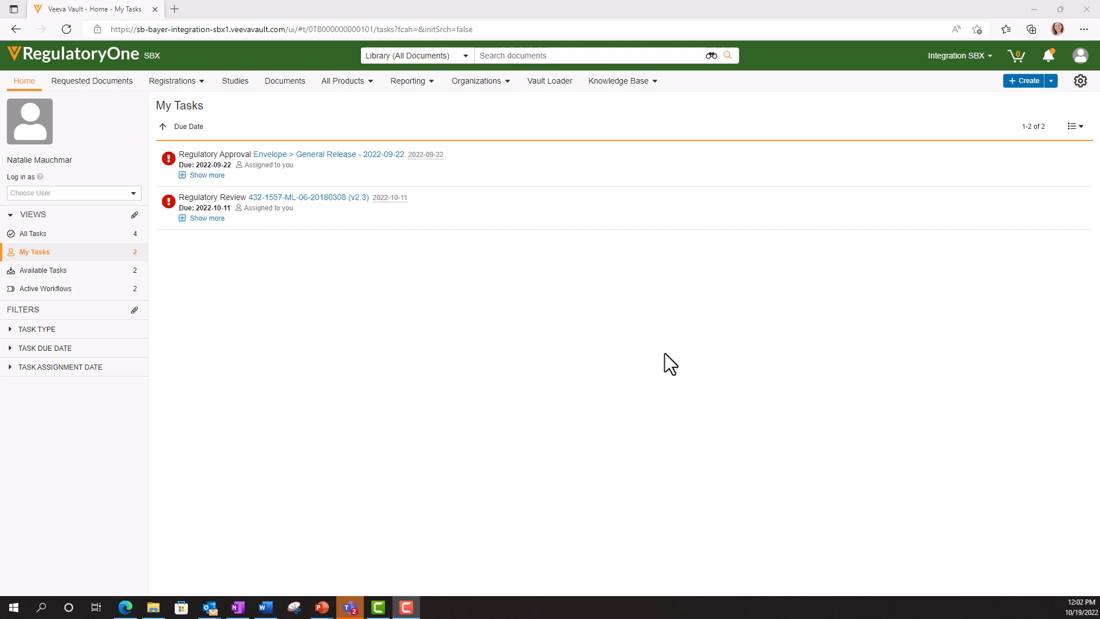
# - Filter the full registrations list by Location to Germany and open registration R-421
pyautogui.click(203, 85)
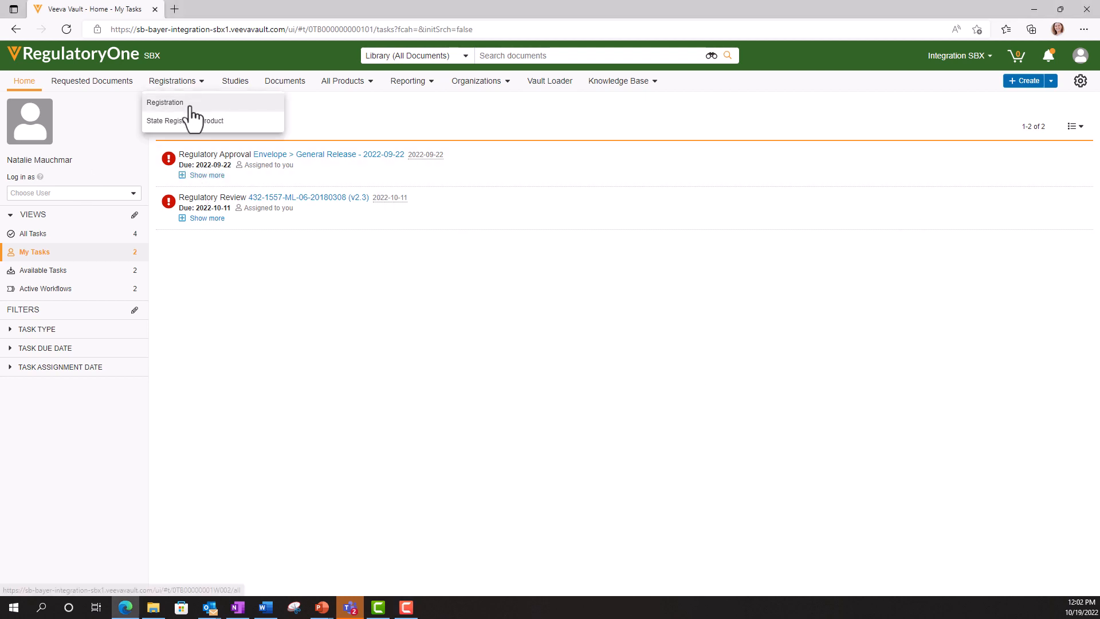
pyautogui.click(190, 106)
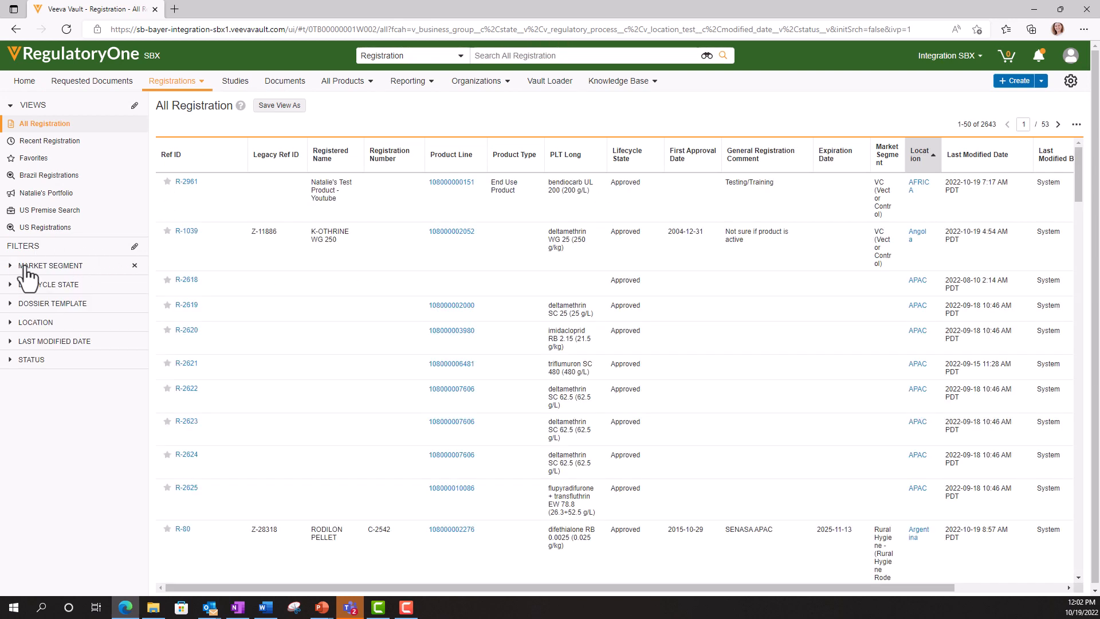
pyautogui.click(12, 323)
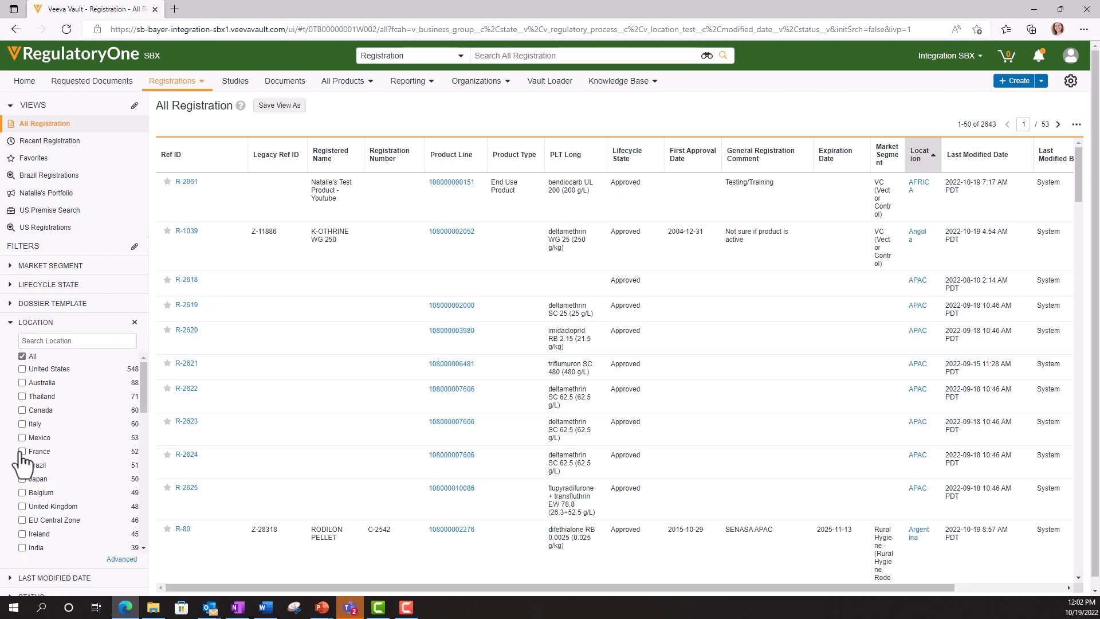
pyautogui.click(68, 339)
pyautogui.write('ger')
pyautogui.click(22, 357)
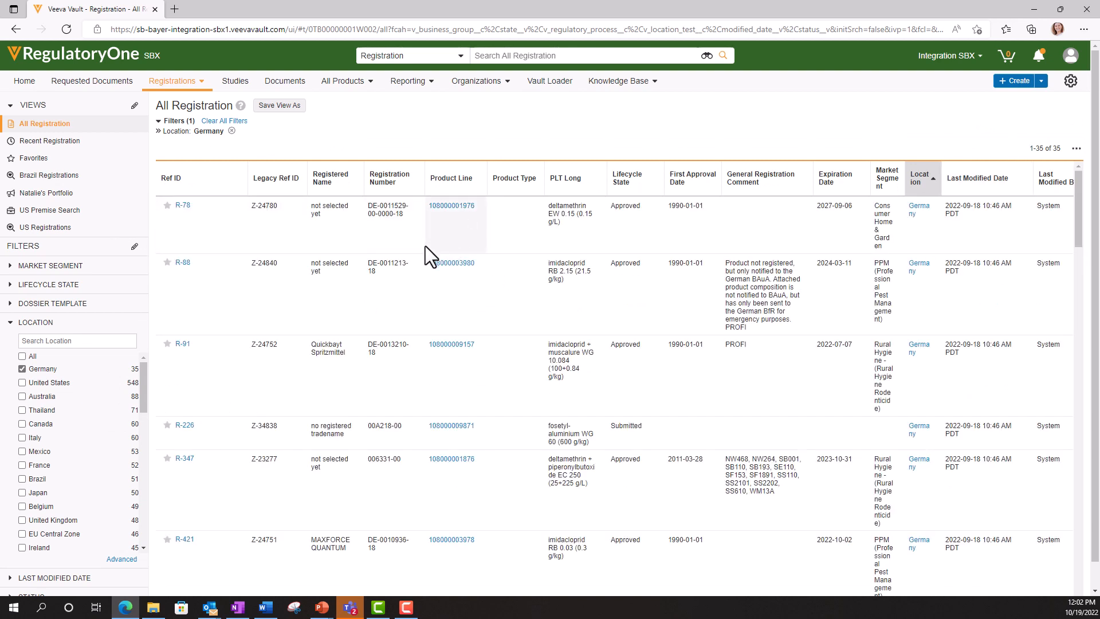
pyautogui.click(184, 543)
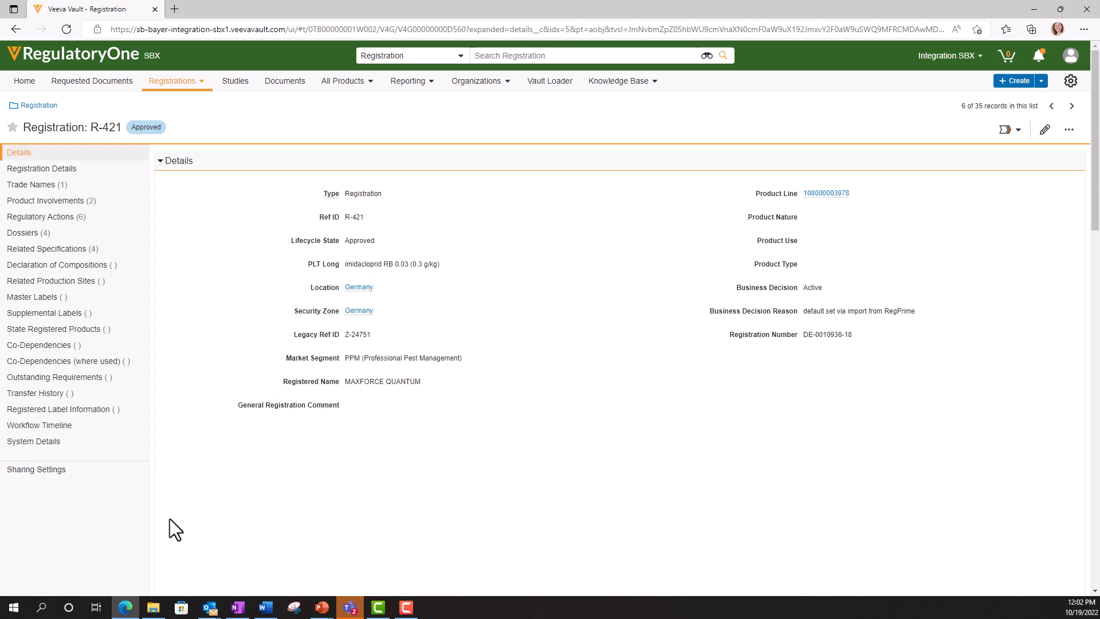
# - Start a new regulatory action from R-421's Regulatory Actions section, prefilled with Germany and number 7
pyautogui.click(44, 234)
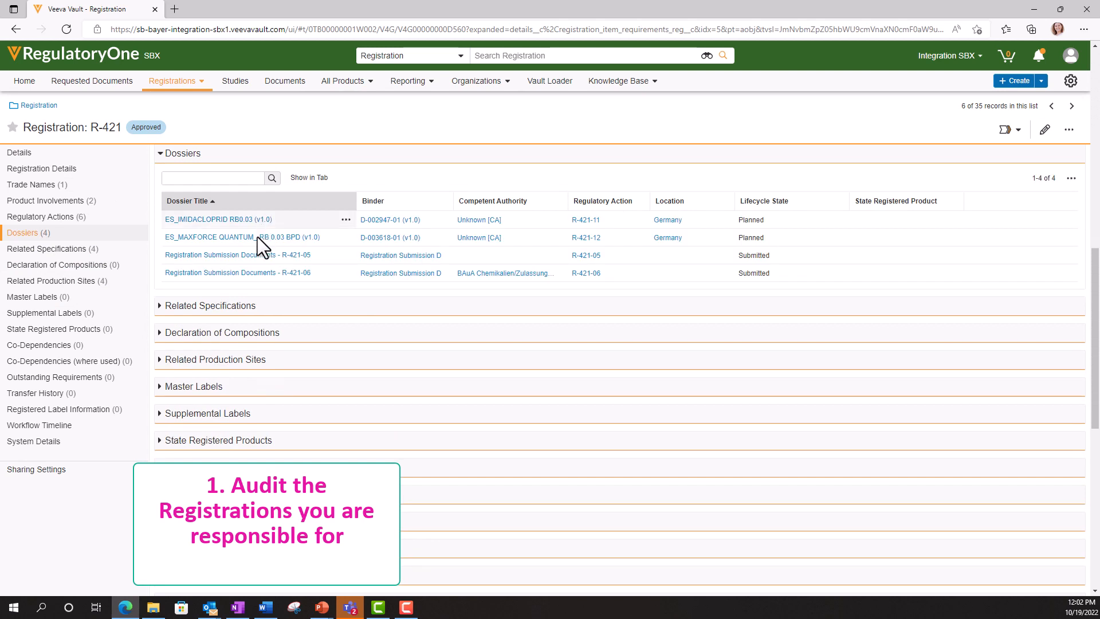
pyautogui.click(57, 217)
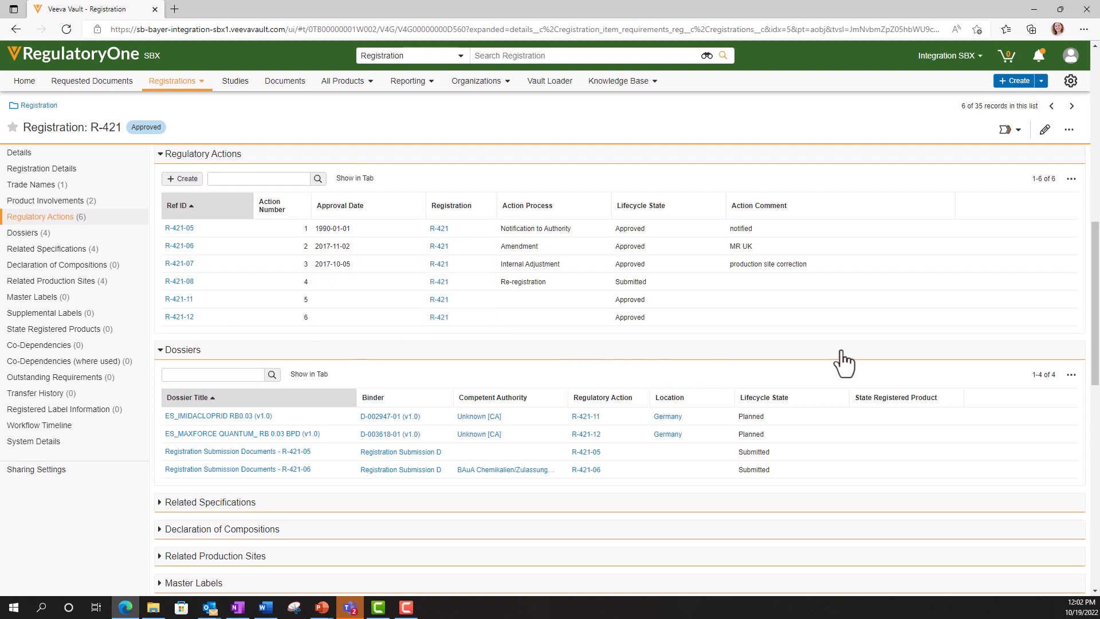
pyautogui.click(182, 179)
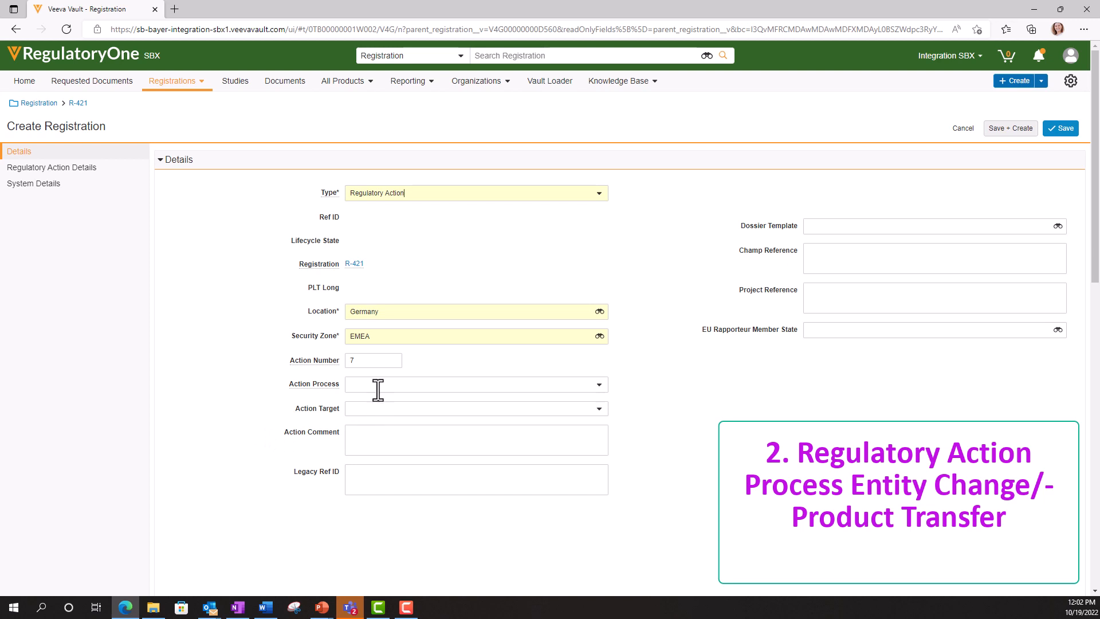
# - Set the action process to Entity Change/Product Transfer, leave the dossier template empty, and save
pyautogui.click(378, 384)
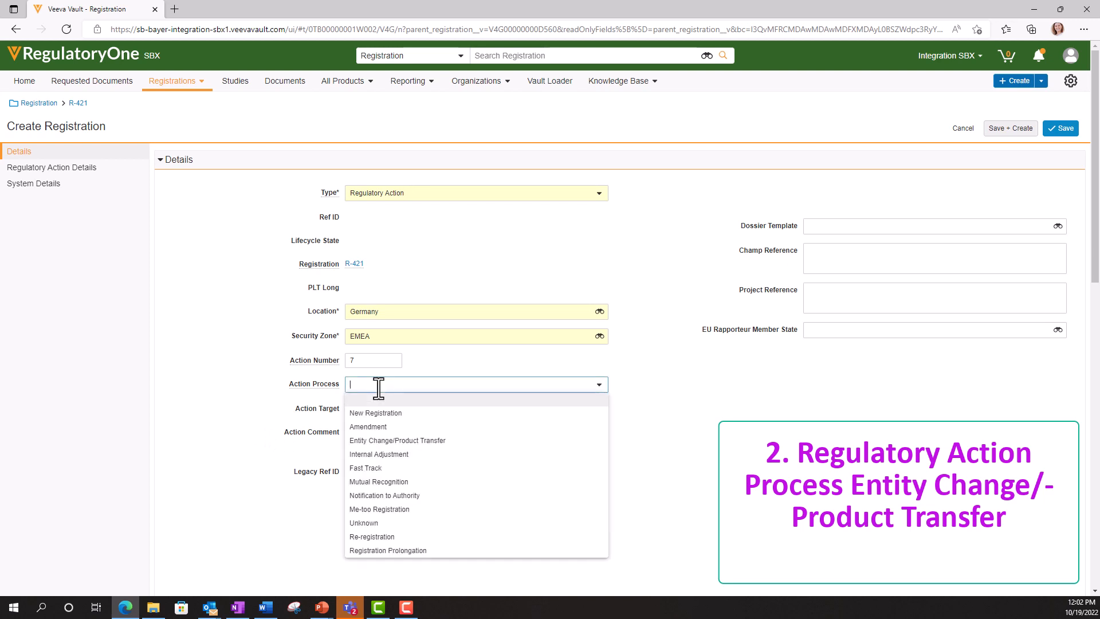
pyautogui.click(411, 444)
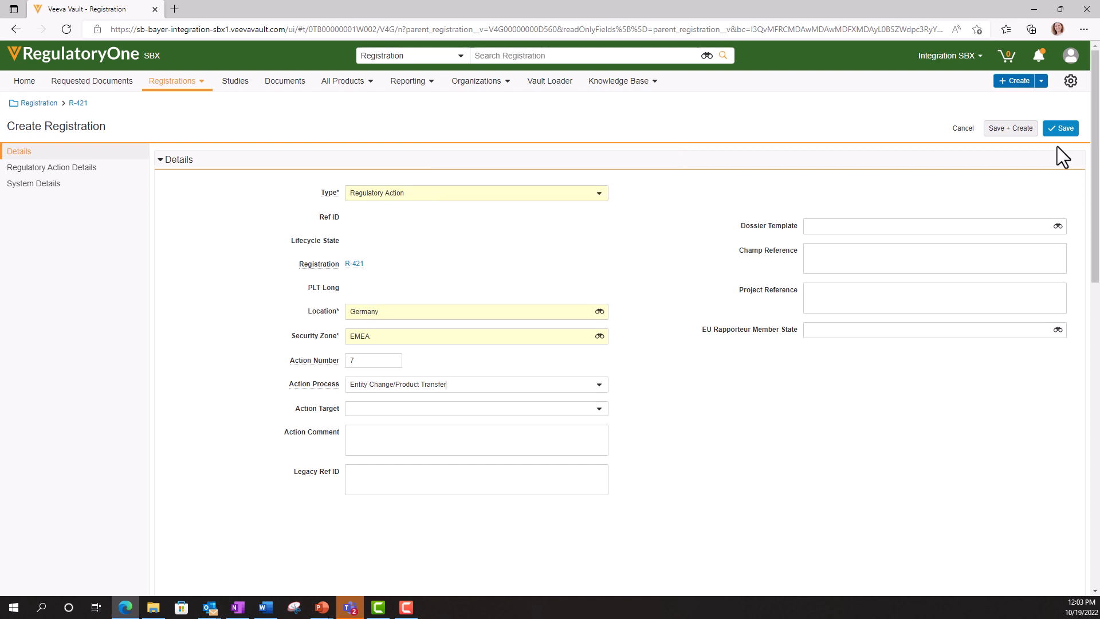
pyautogui.click(1057, 227)
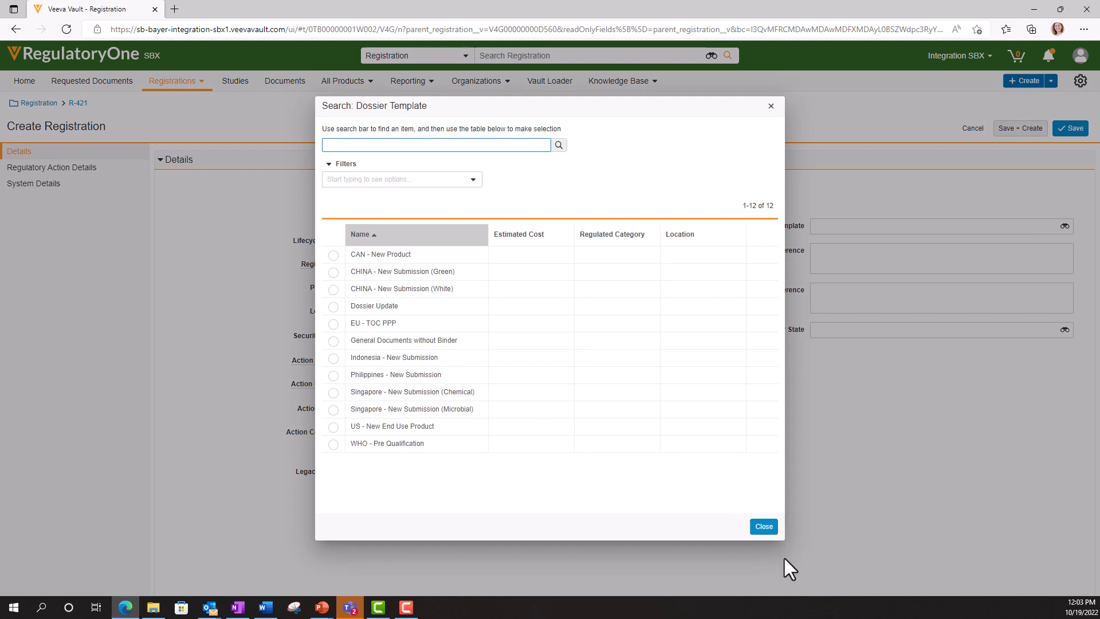
pyautogui.click(763, 526)
pyautogui.click(1060, 128)
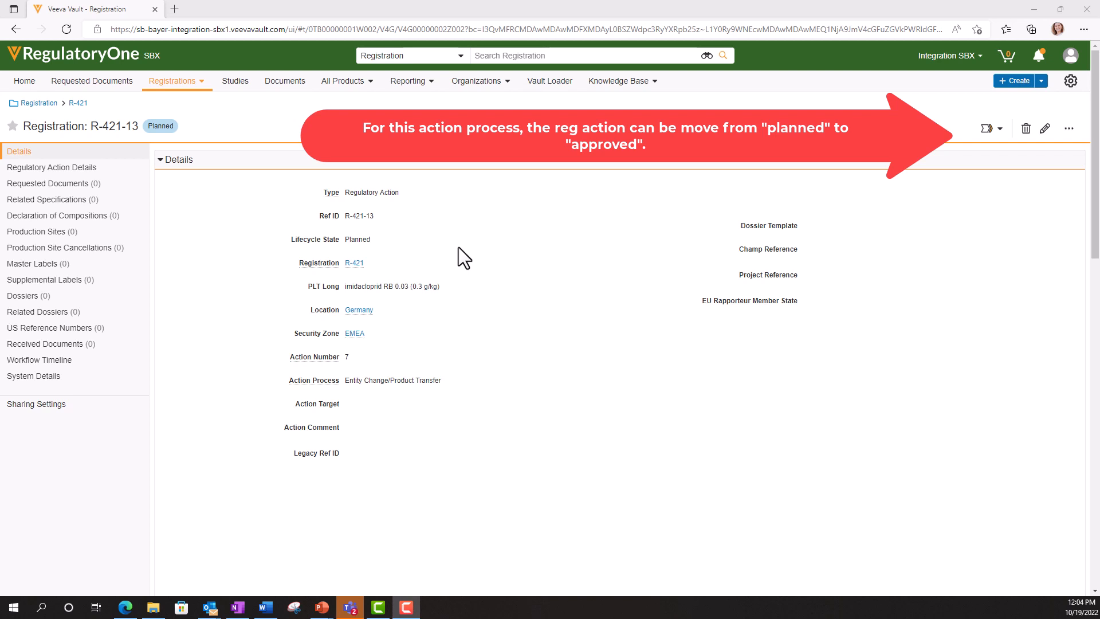
pyautogui.click(1000, 129)
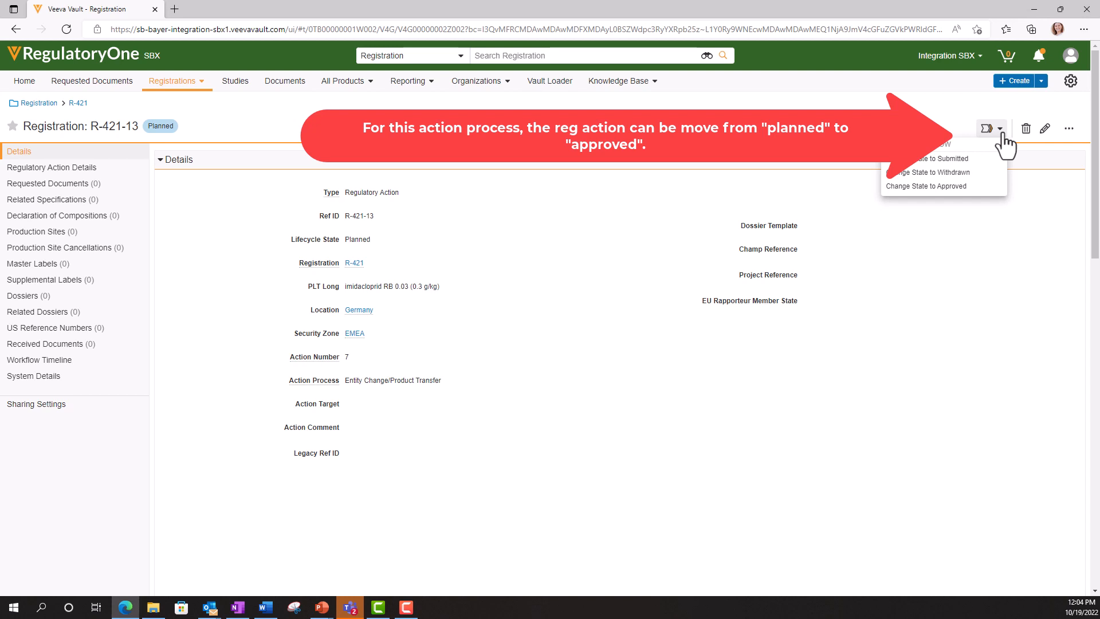
pyautogui.click(957, 189)
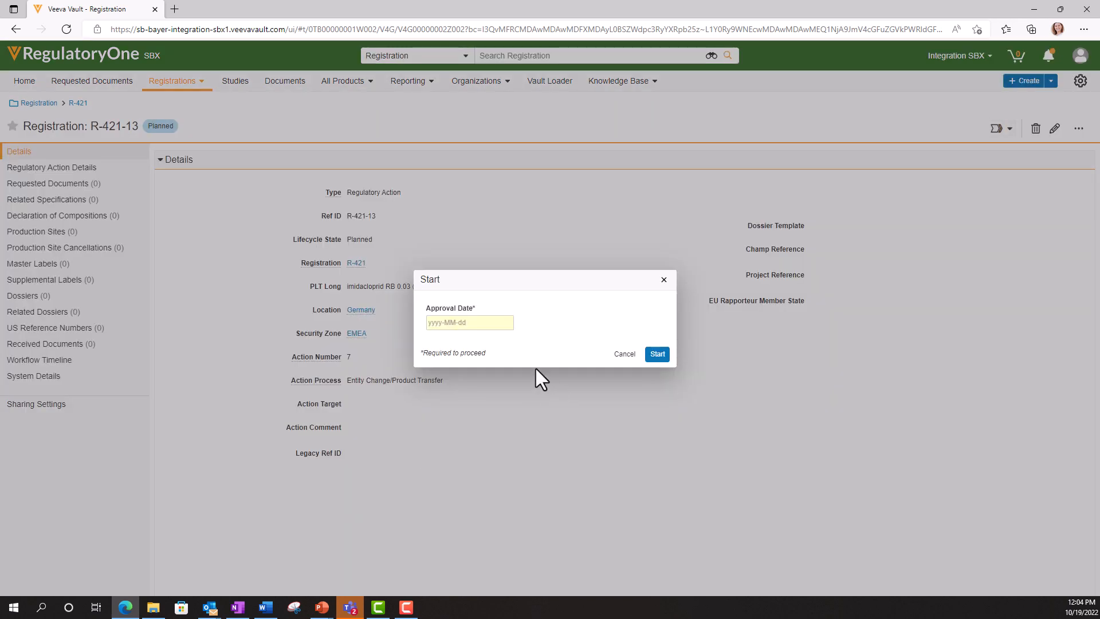
pyautogui.click(498, 321)
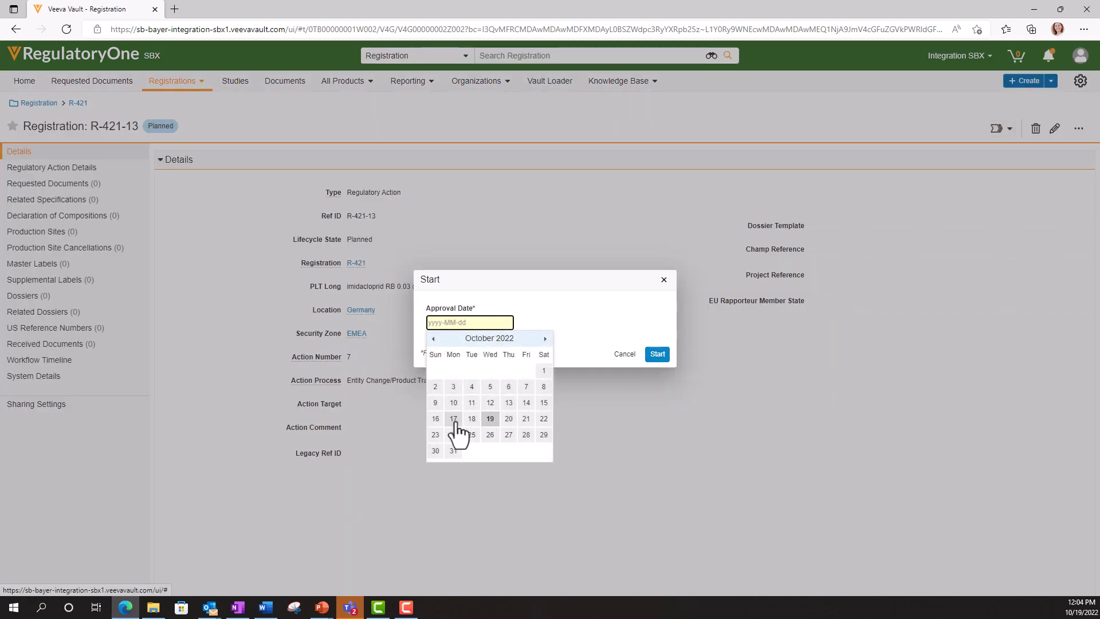
pyautogui.click(528, 403)
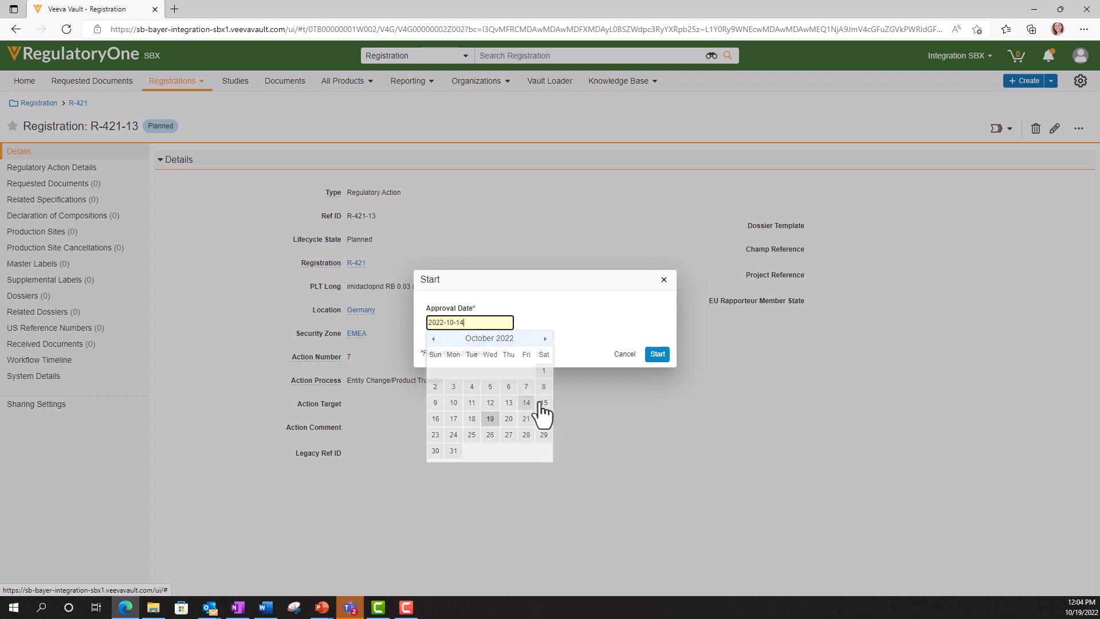
pyautogui.click(657, 354)
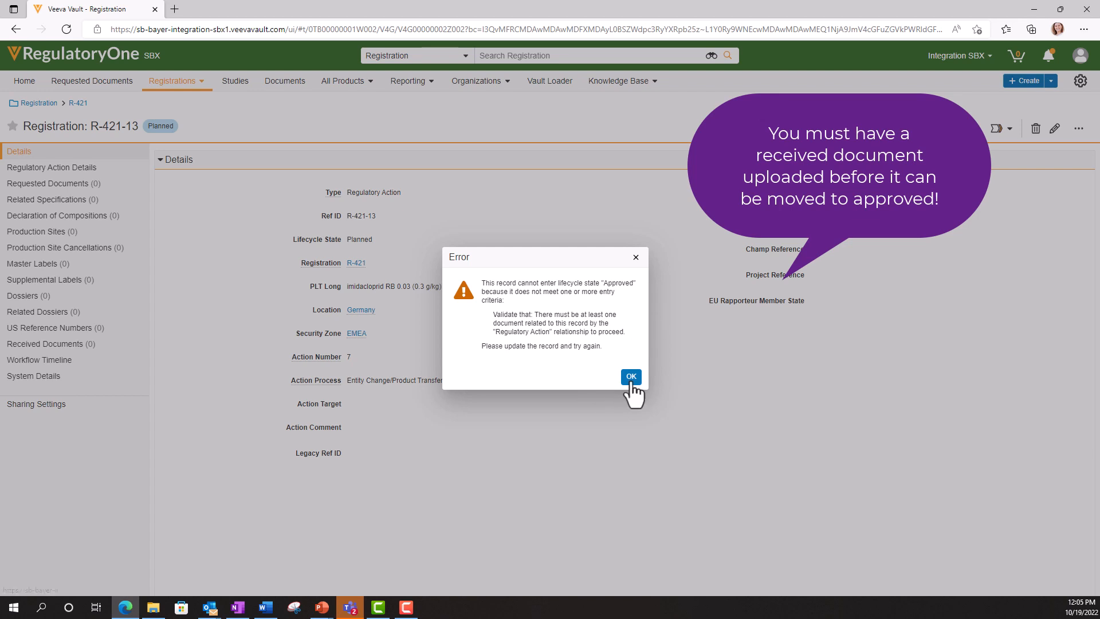
pyautogui.click(631, 377)
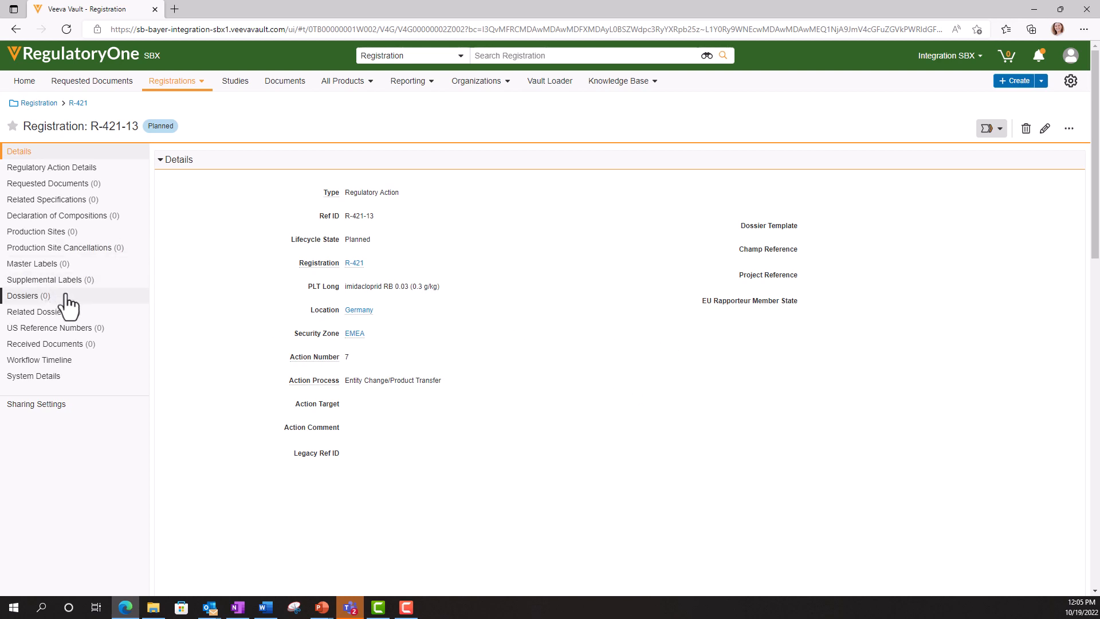
# - Add a new received document to R-421-13, choosing Upload as the creation method
pyautogui.click(62, 347)
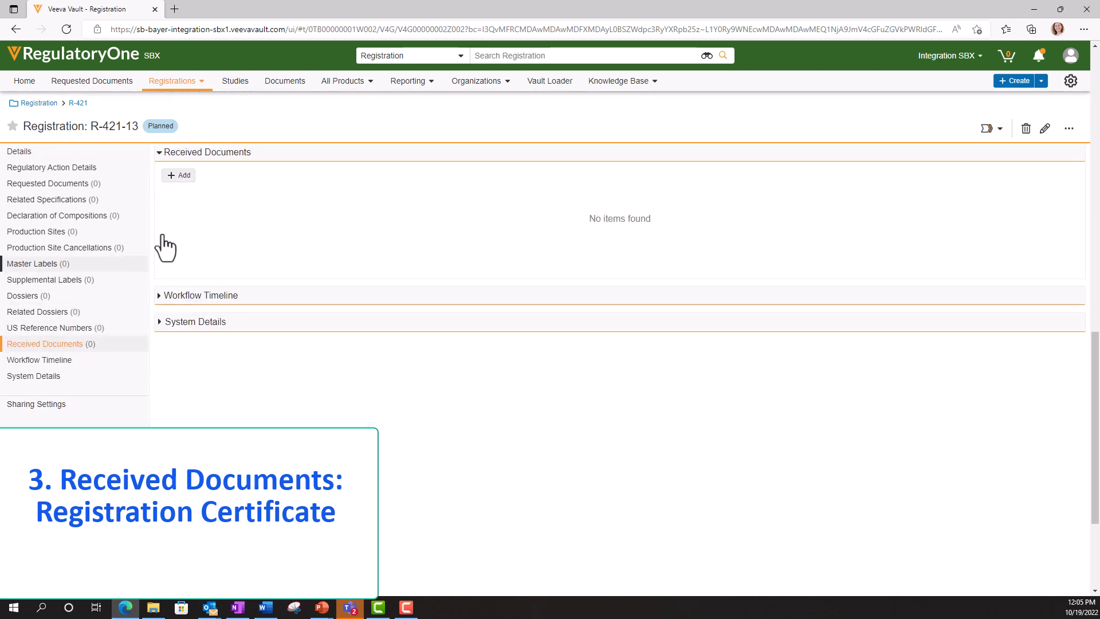
pyautogui.click(178, 176)
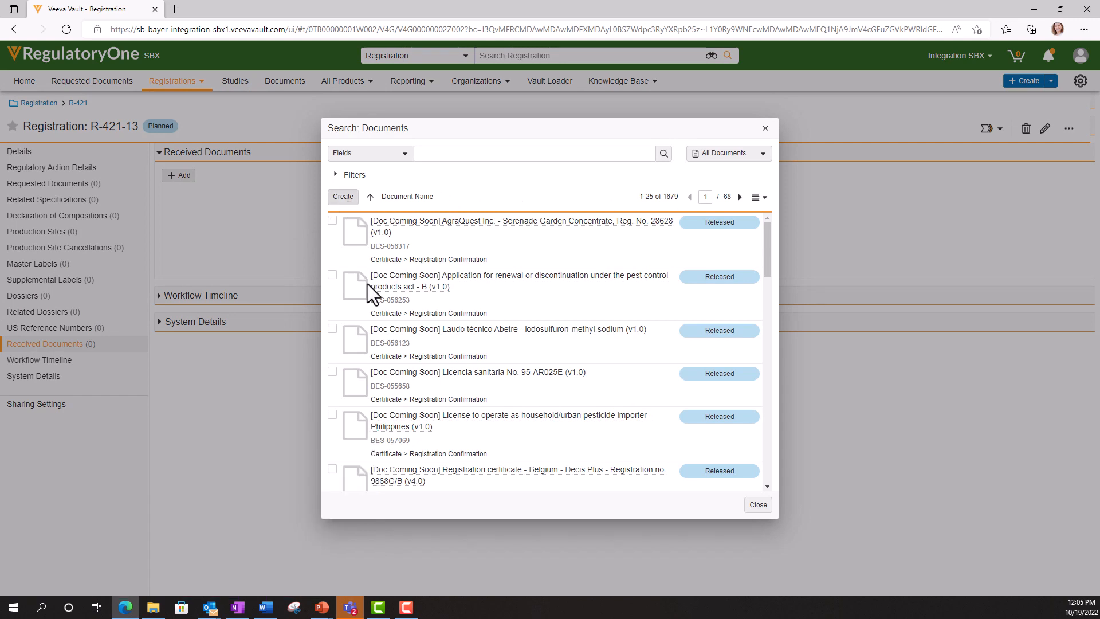
pyautogui.click(342, 198)
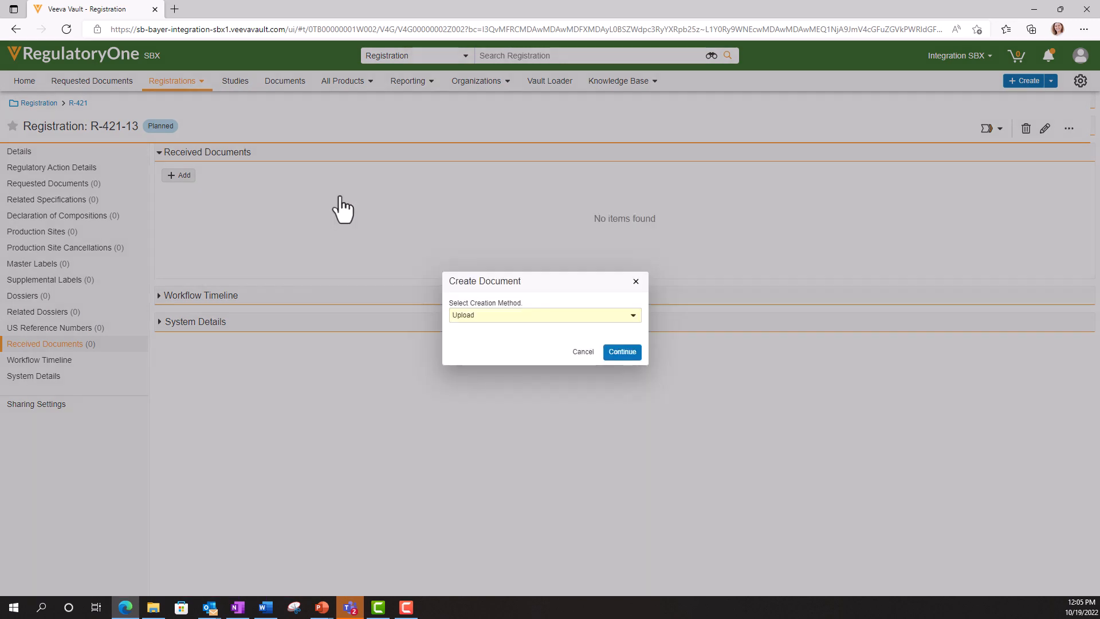
pyautogui.click(623, 354)
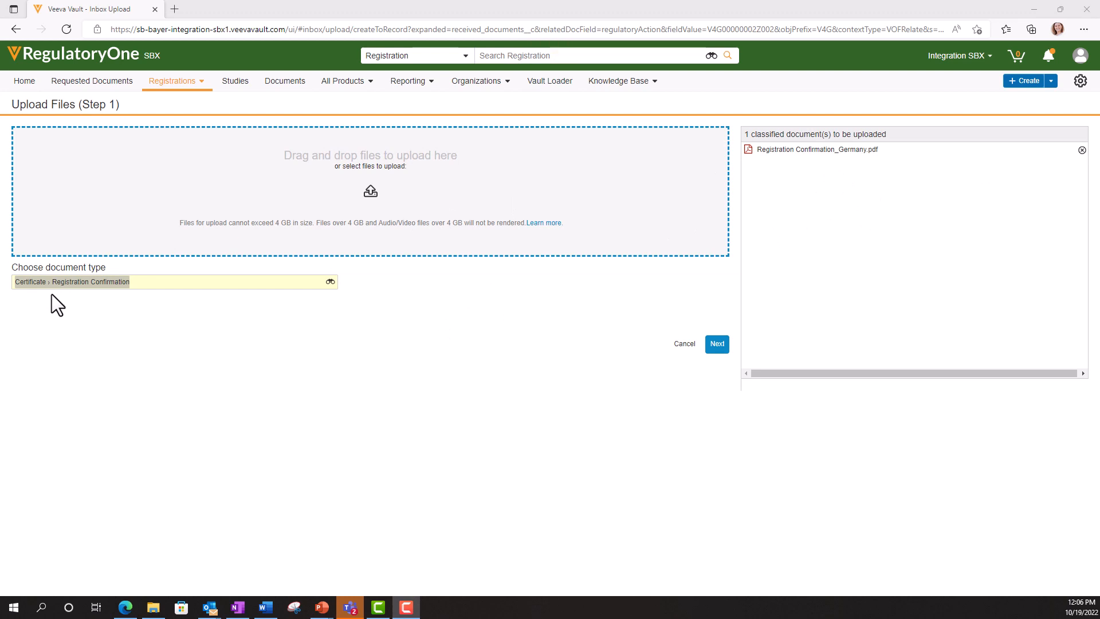
# - Review the Registration Confirmation_Germany certificate's metadata and save it as received document BES-067851
pyautogui.click(717, 344)
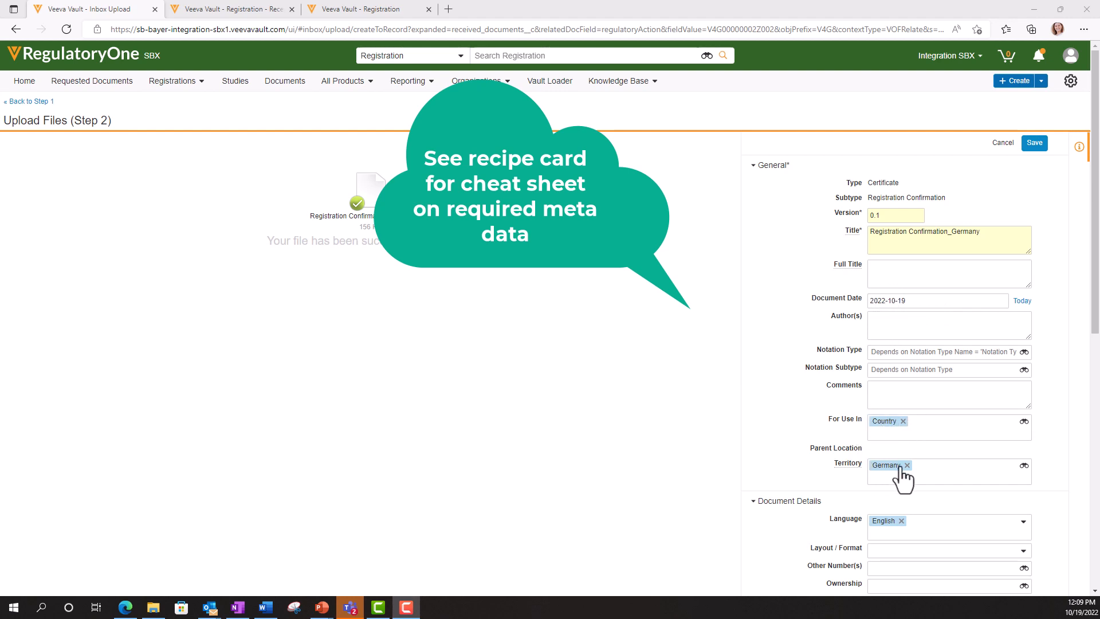
pyautogui.scroll(-3, 900, 477)
pyautogui.scroll(-3, 863, 395)
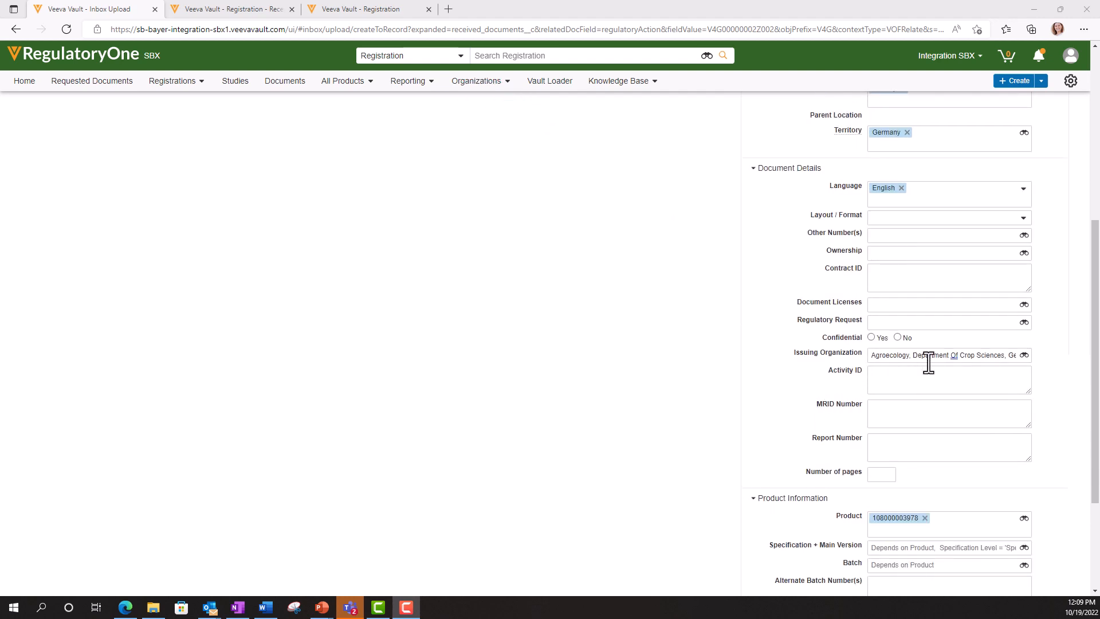
pyautogui.scroll(-3, 978, 362)
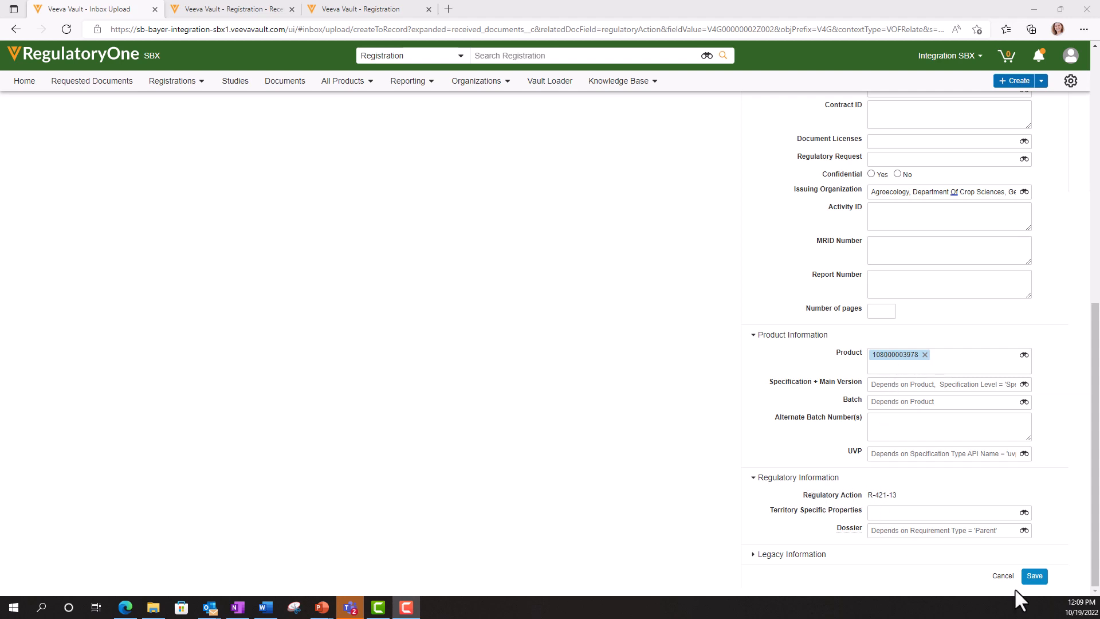
pyautogui.click(1036, 576)
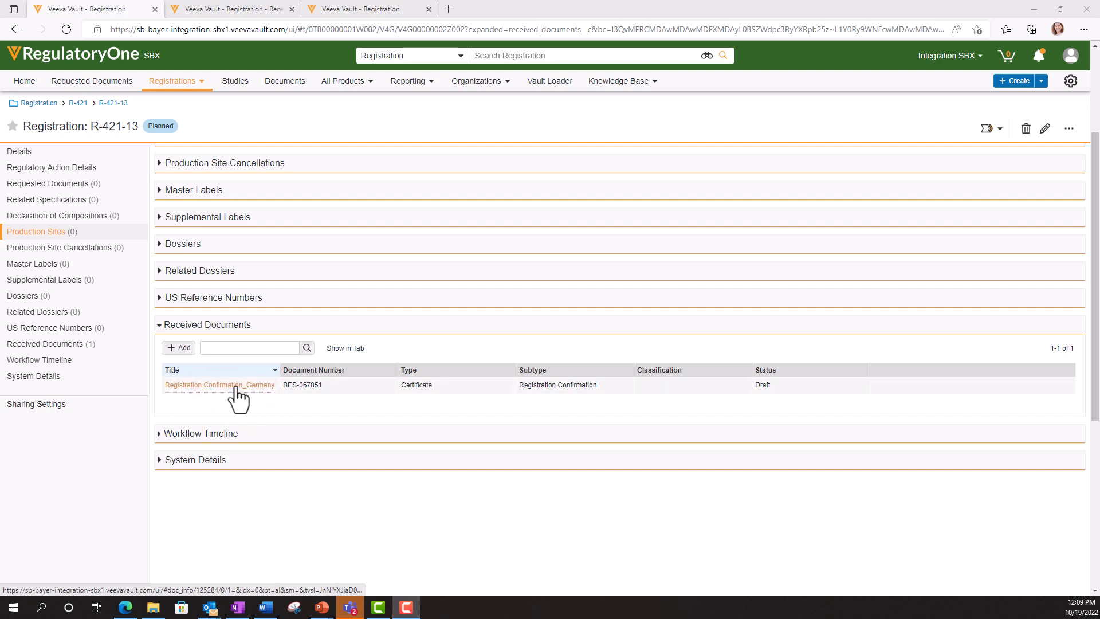
pyautogui.scroll(3, 412, 368)
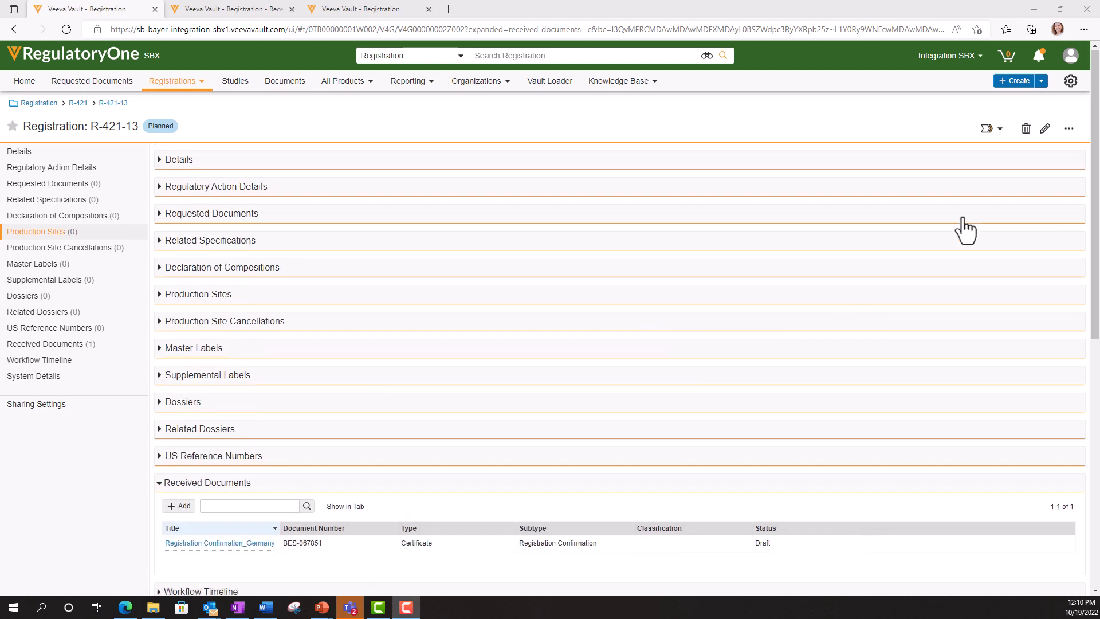
pyautogui.click(996, 130)
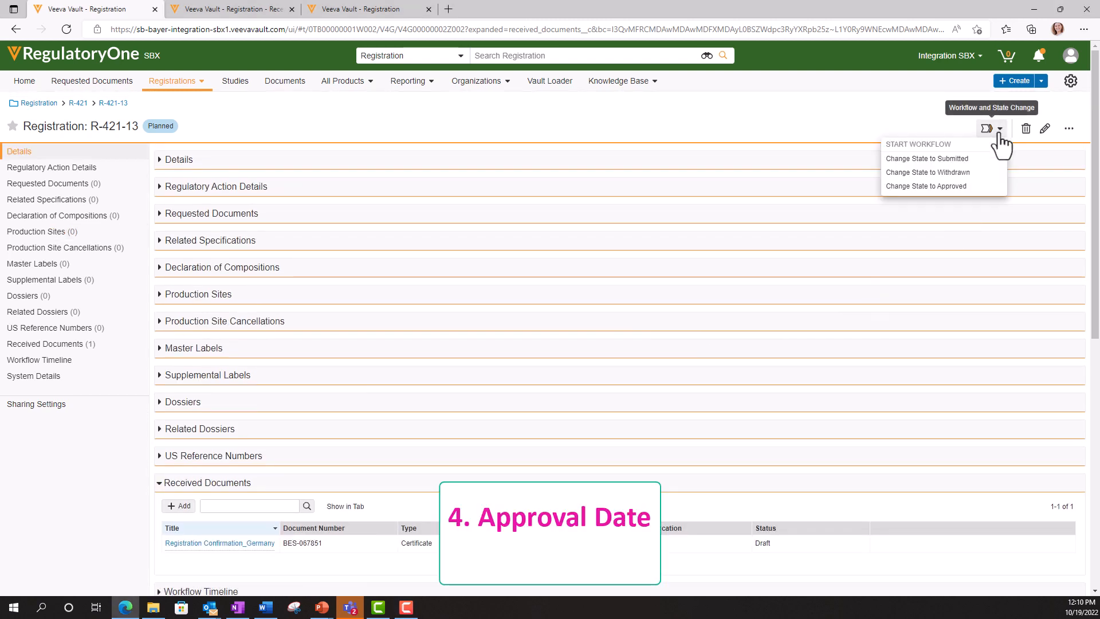
# - Change R-421-13's state to Approved with approval date 2022-10-14
pyautogui.click(948, 187)
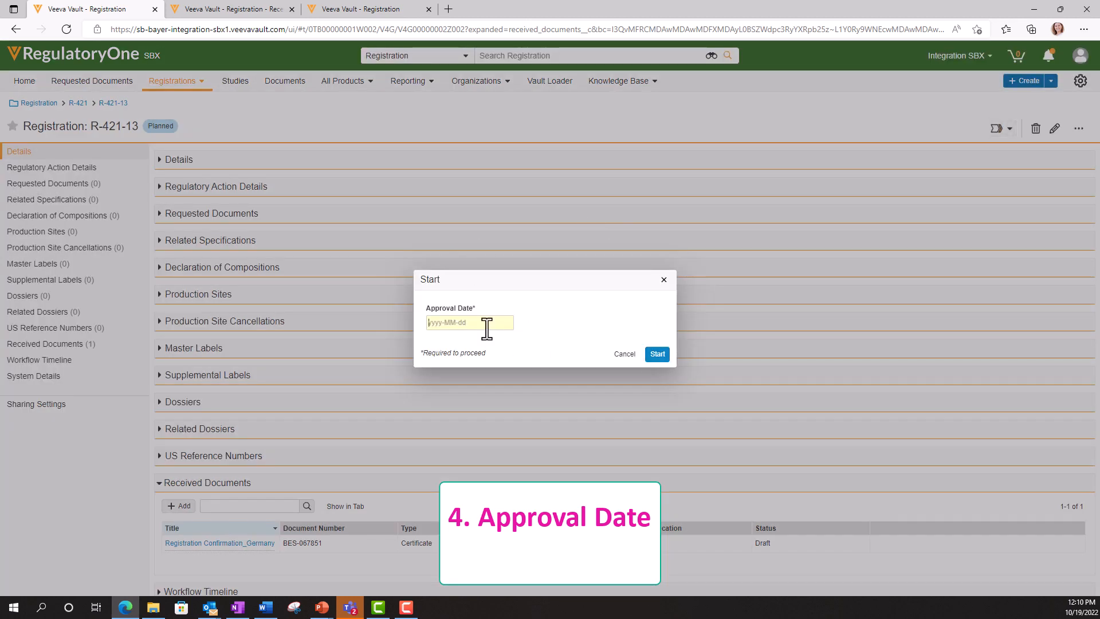
pyautogui.click(486, 323)
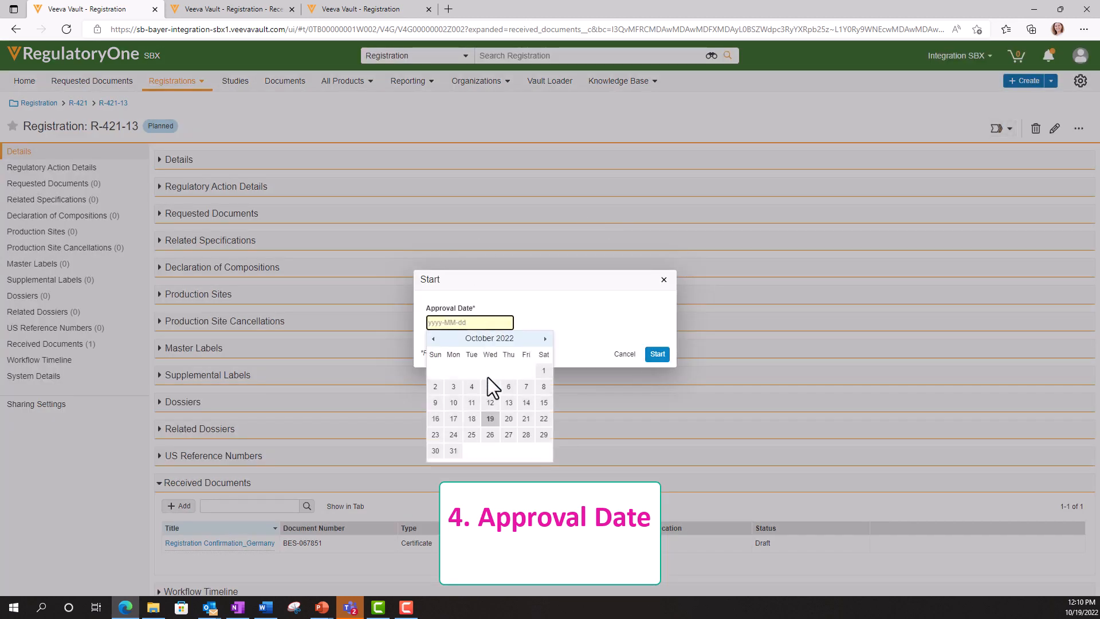
pyautogui.click(526, 402)
pyautogui.click(657, 354)
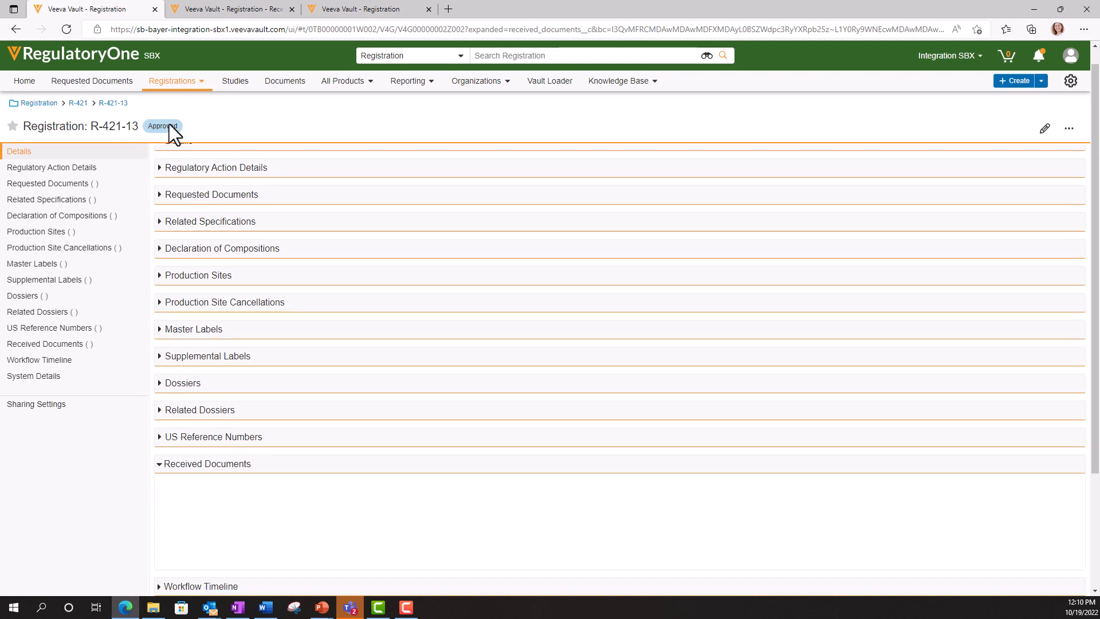
# - Return to registration R-421 and show its Product Involvements, PI-001612 and PI-003492
pyautogui.click(78, 104)
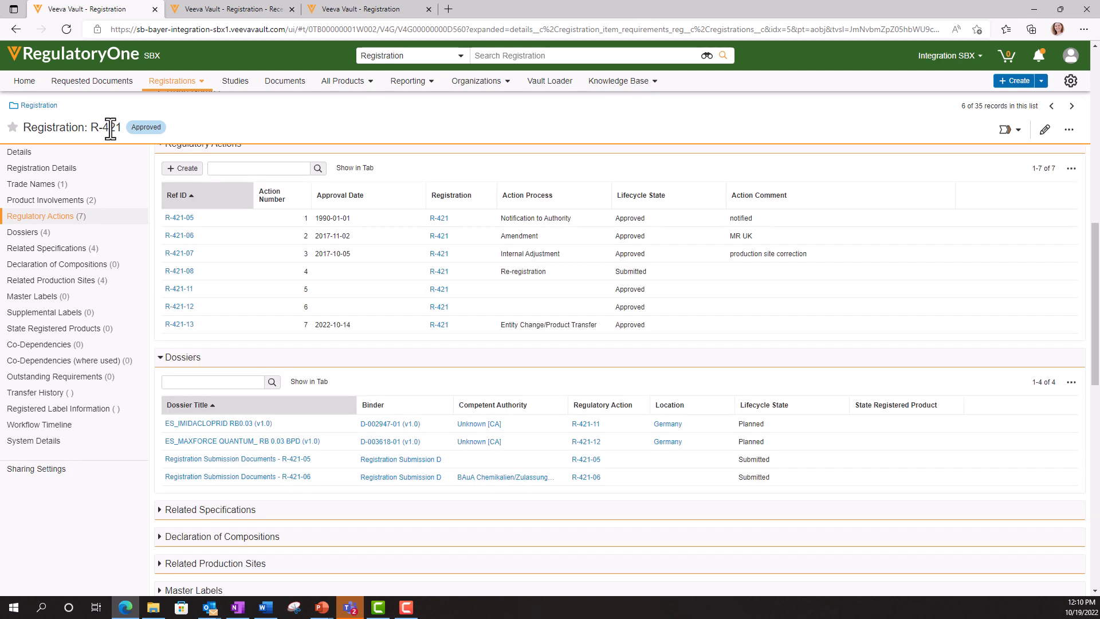
pyautogui.click(67, 216)
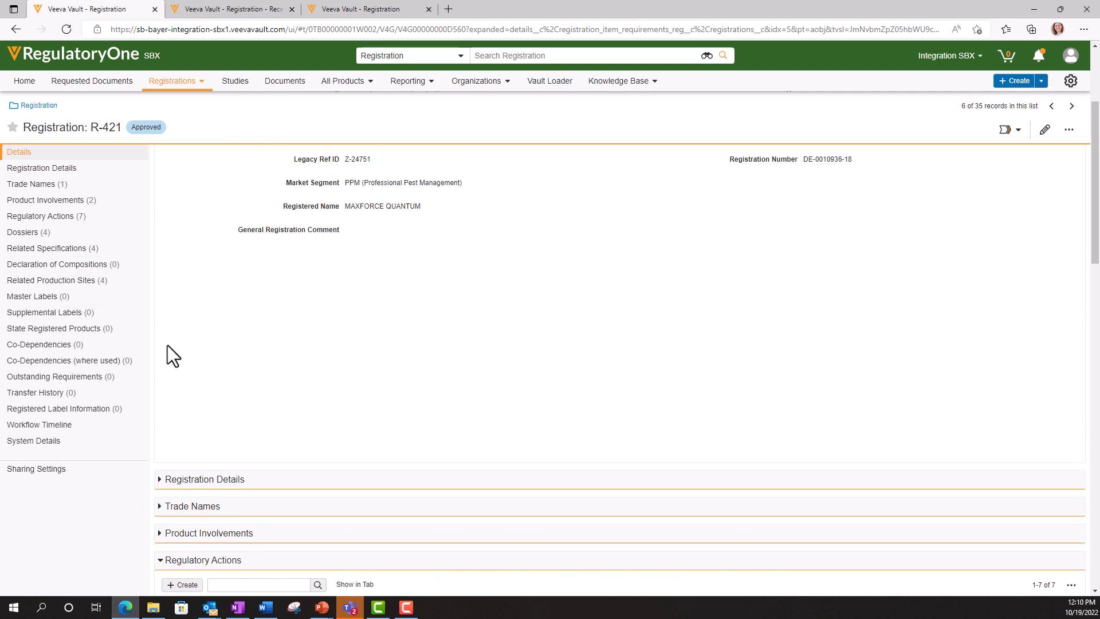
pyautogui.click(51, 204)
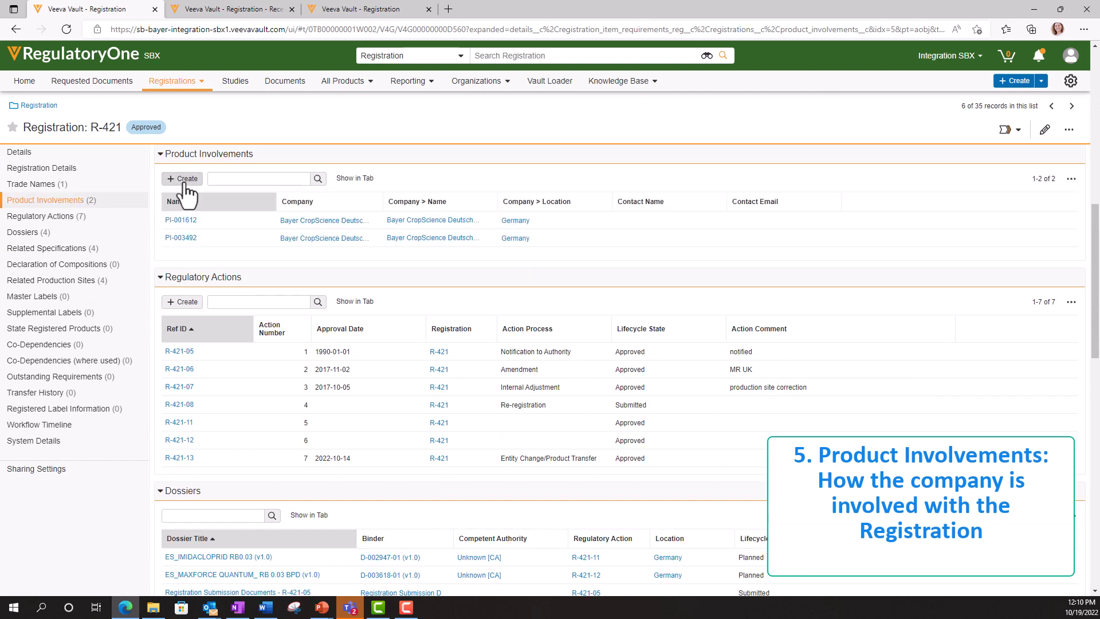
# - Create a product involvement for R-421 with function Registration Holder and open the company lookup
pyautogui.click(185, 178)
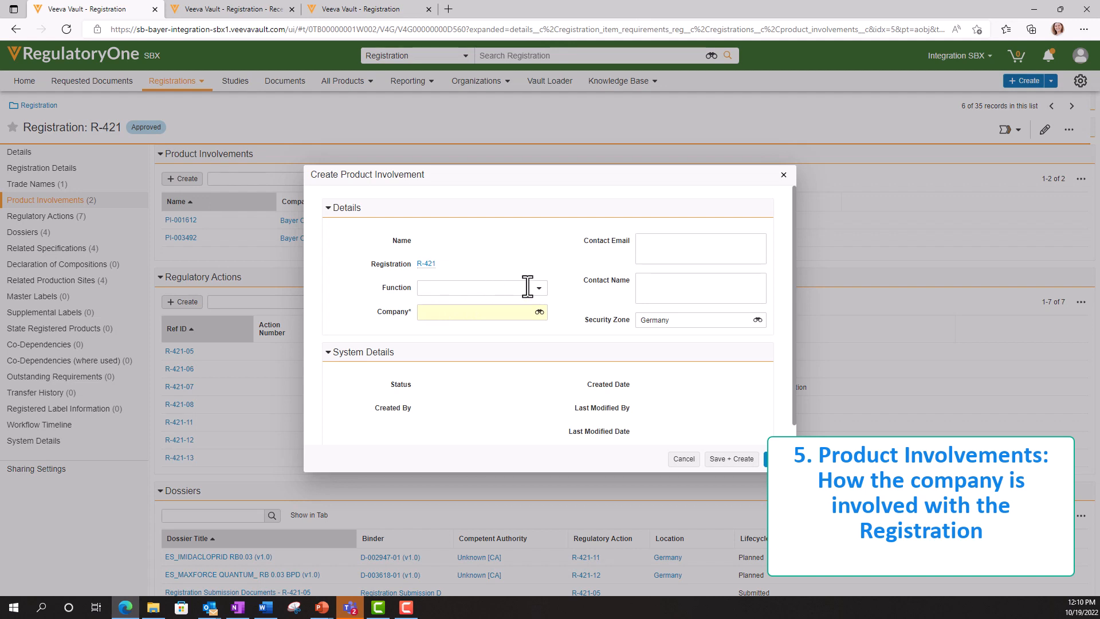
pyautogui.click(535, 289)
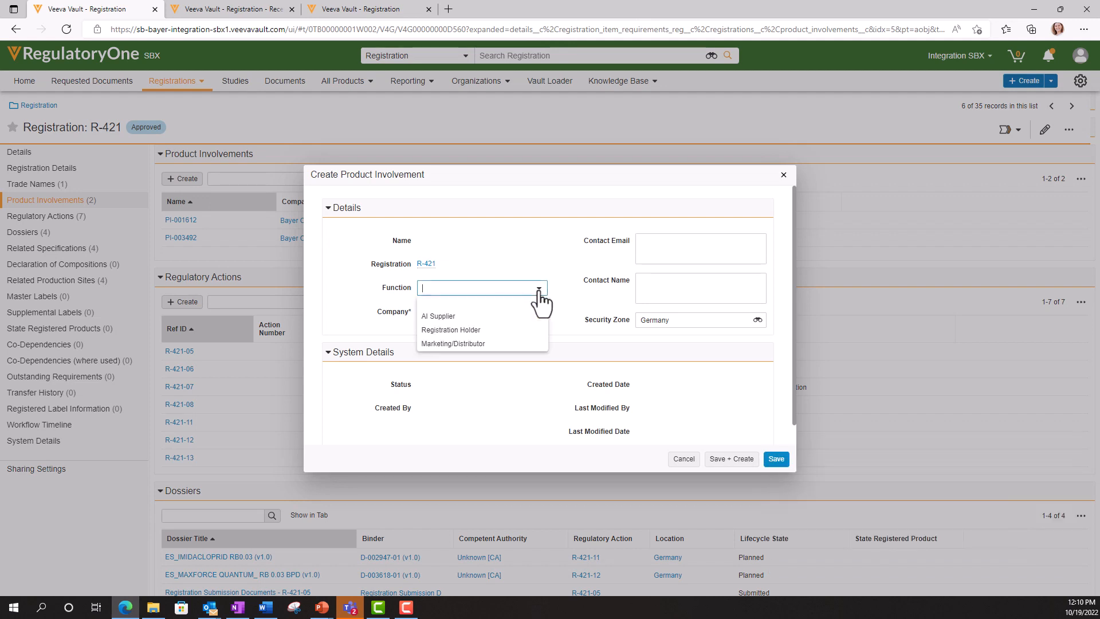
pyautogui.click(456, 331)
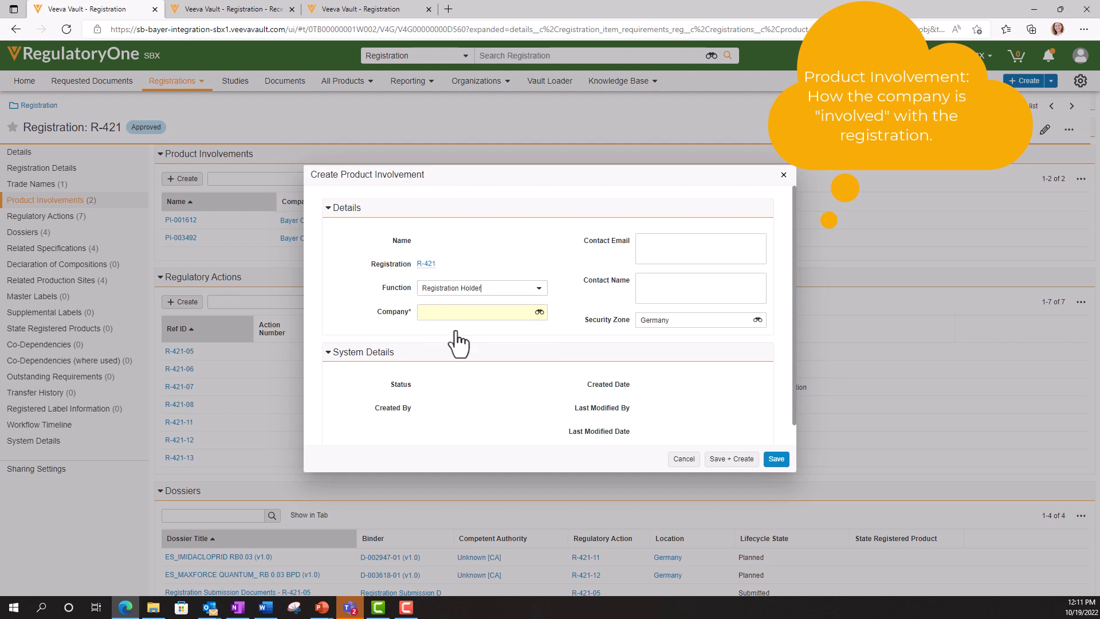
pyautogui.click(539, 313)
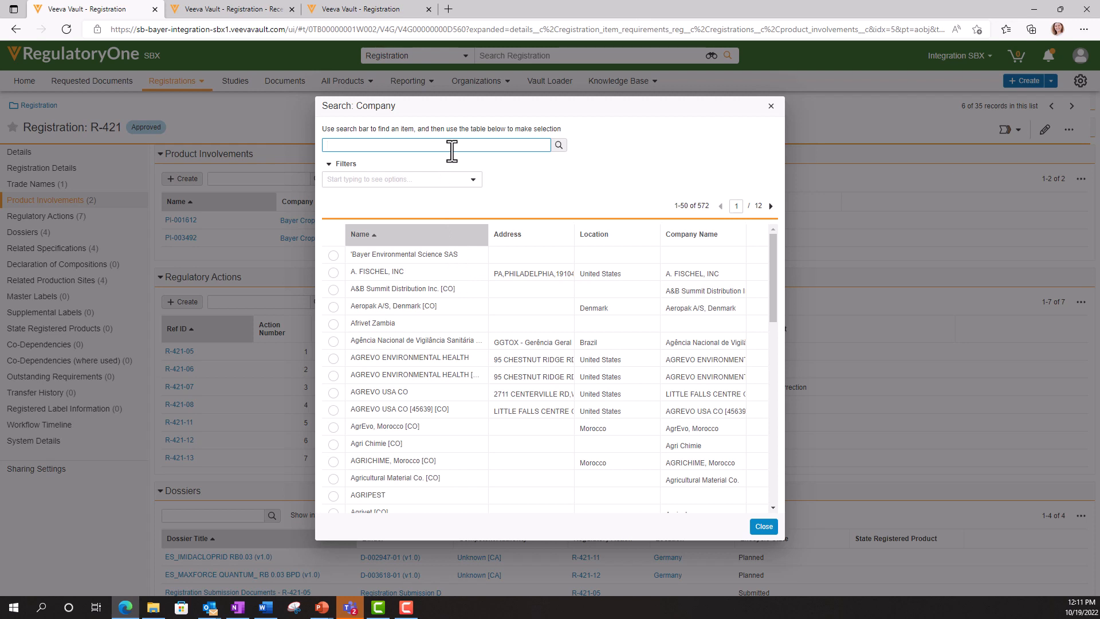
# - Search companies for 'enviro' and select Bayer Environmental Science S.A.S as the company
pyautogui.write('enviro')
pyautogui.click(558, 146)
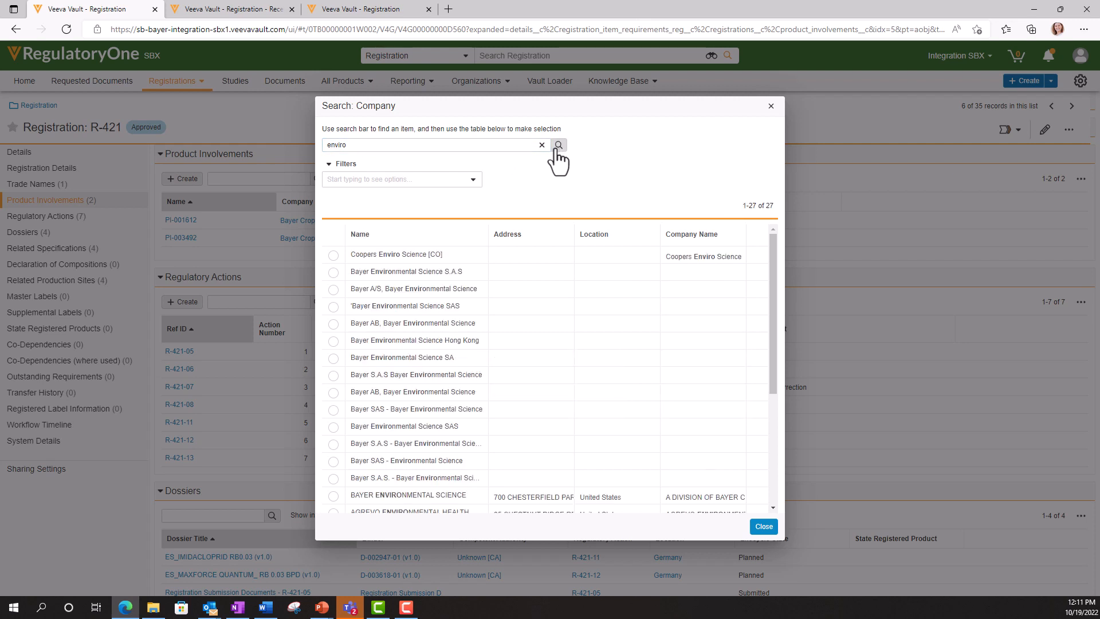
pyautogui.click(333, 272)
pyautogui.click(763, 525)
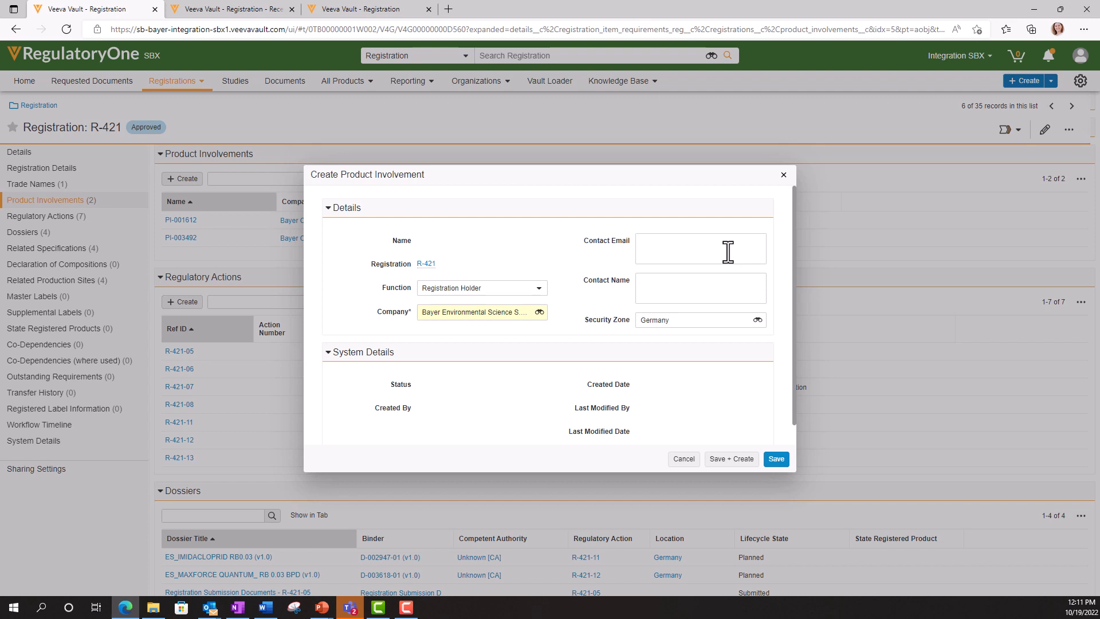
# - Switch the function to Marketing/Distributor, then back to Registration Holder
pyautogui.click(714, 245)
pyautogui.click(539, 289)
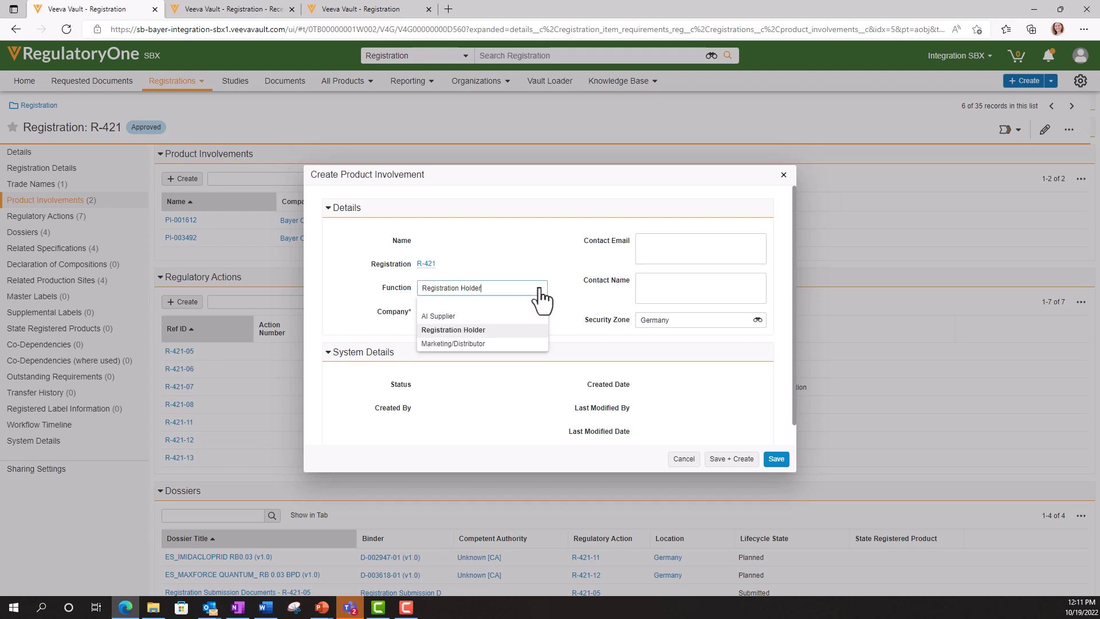
pyautogui.click(465, 344)
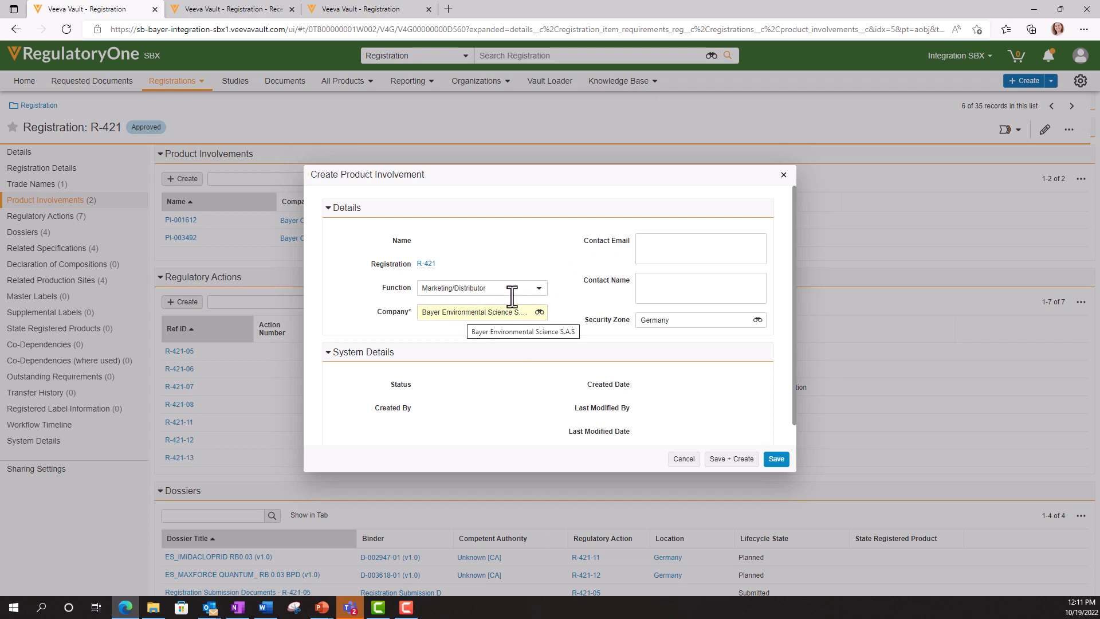
pyautogui.click(687, 245)
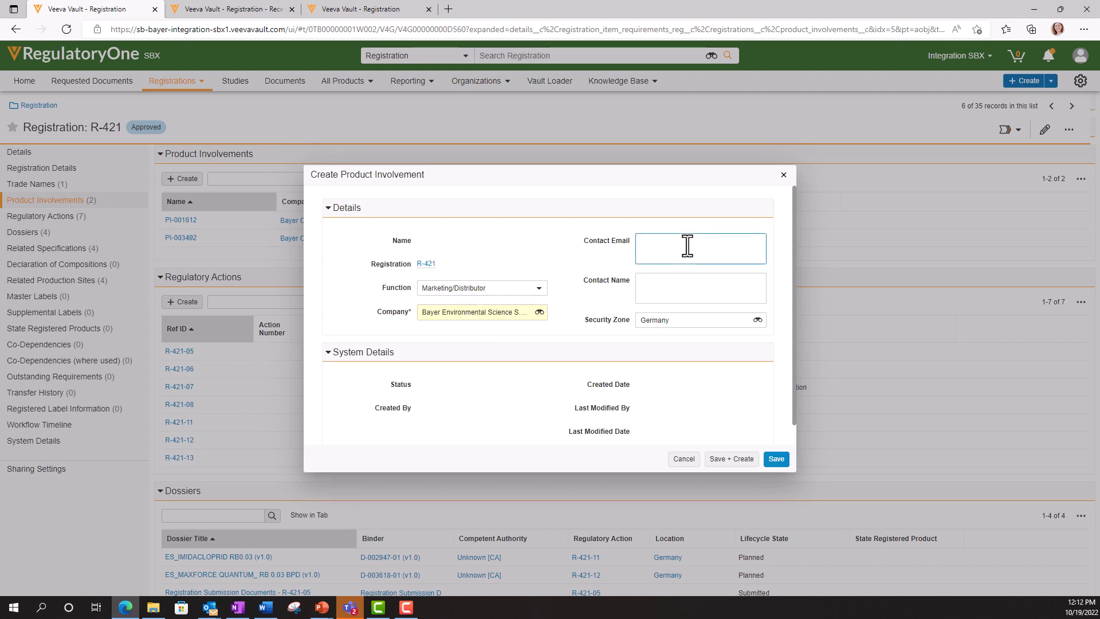
pyautogui.click(522, 287)
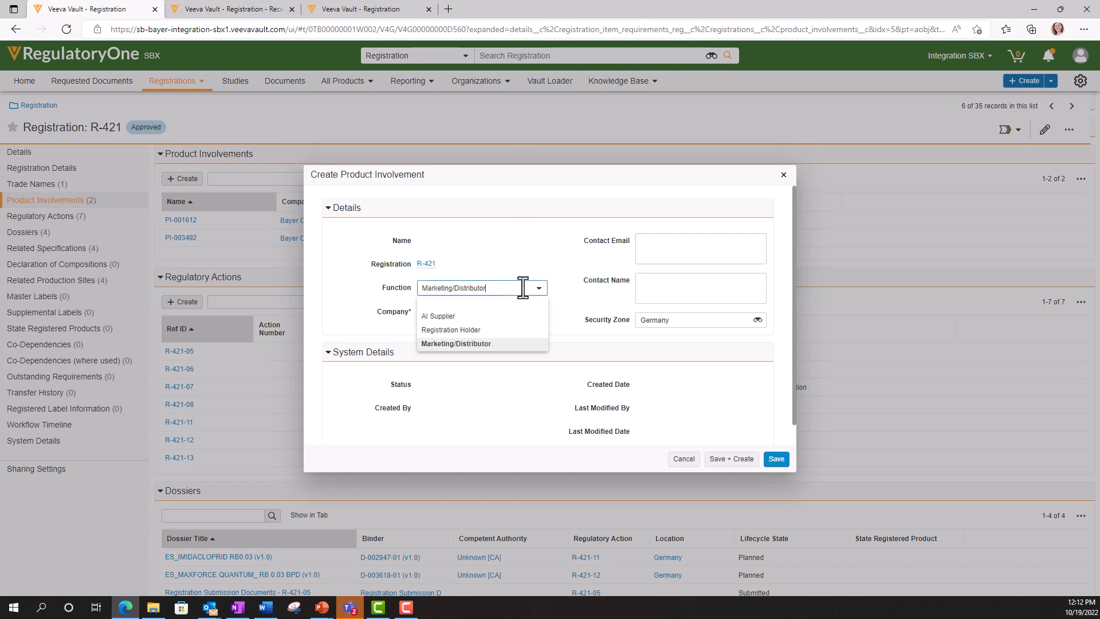
pyautogui.click(483, 329)
# - Enter the contact's e-mail address and name, then save the product involvement
pyautogui.click(694, 247)
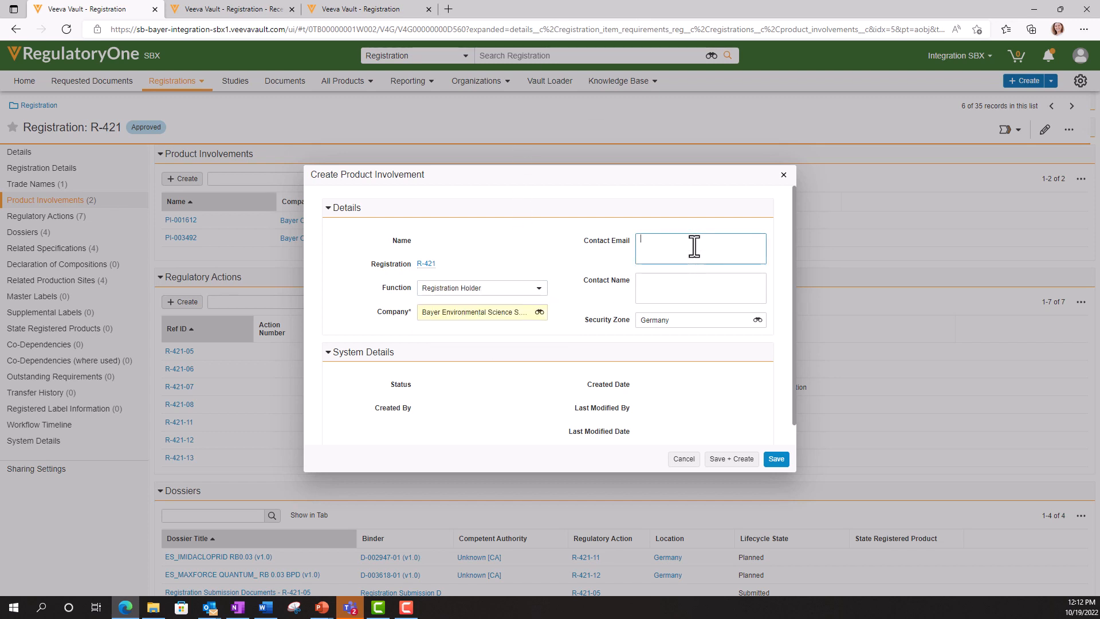
pyautogui.click(664, 287)
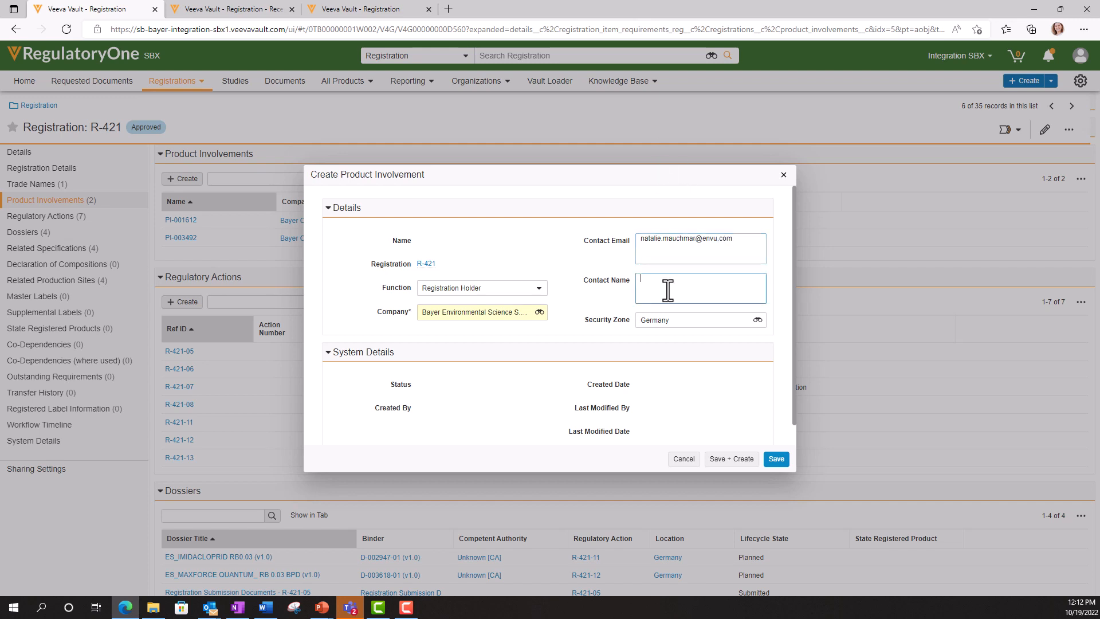
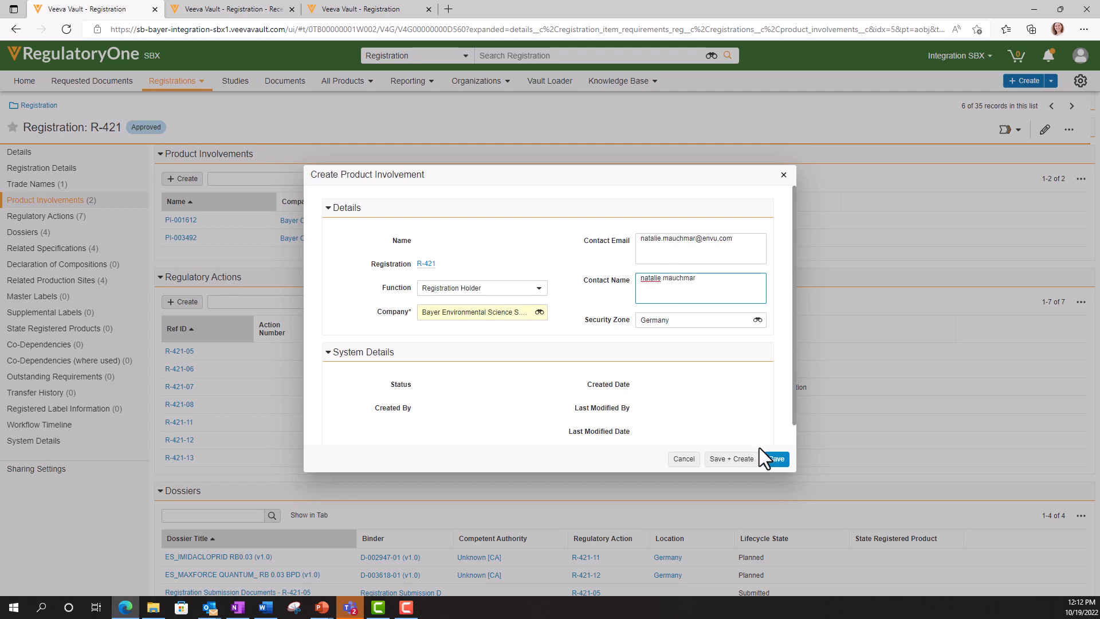
pyautogui.click(775, 459)
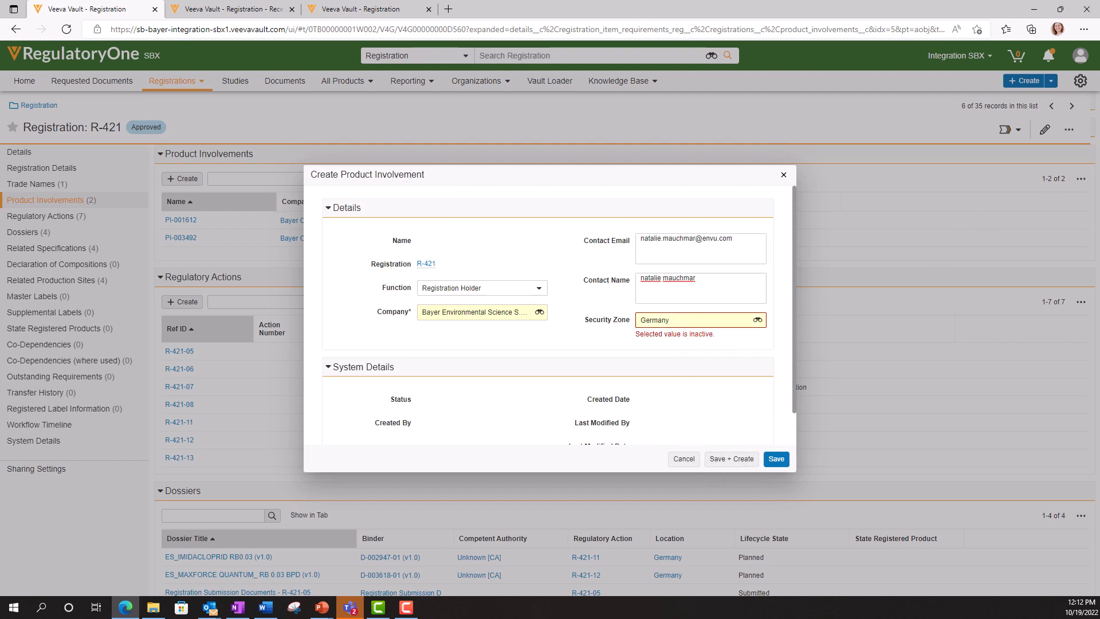
# - Save involvement PI-004456 for Bayer Environmental Science and review R-421's sections, now showing three involvements
pyautogui.click(777, 459)
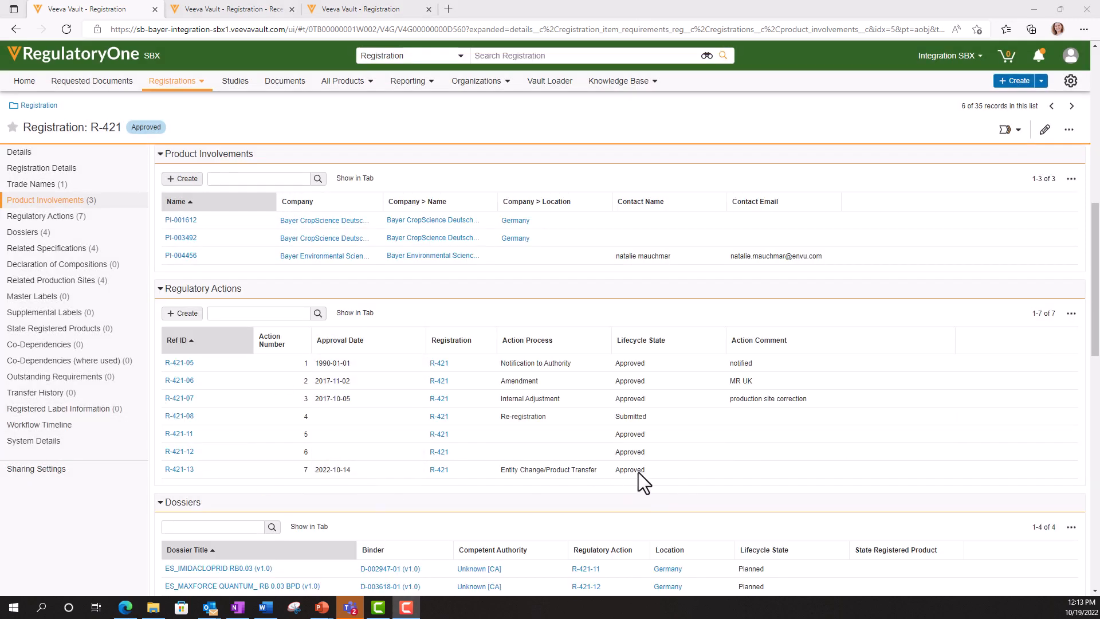
pyautogui.doubleClick(512, 474)
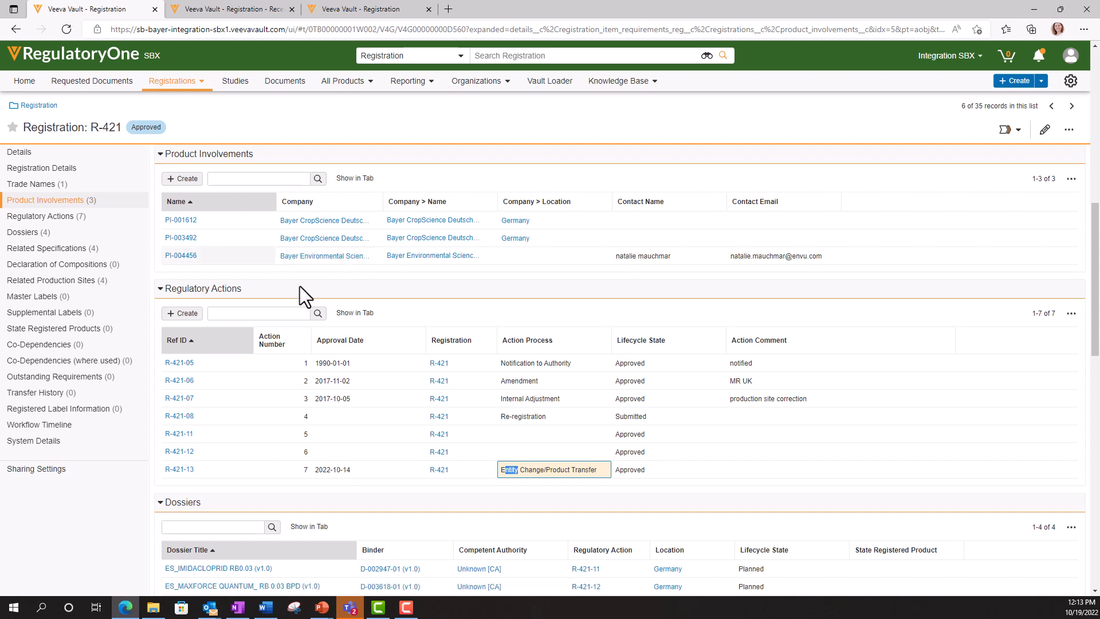
pyautogui.scroll(10, 310, 349)
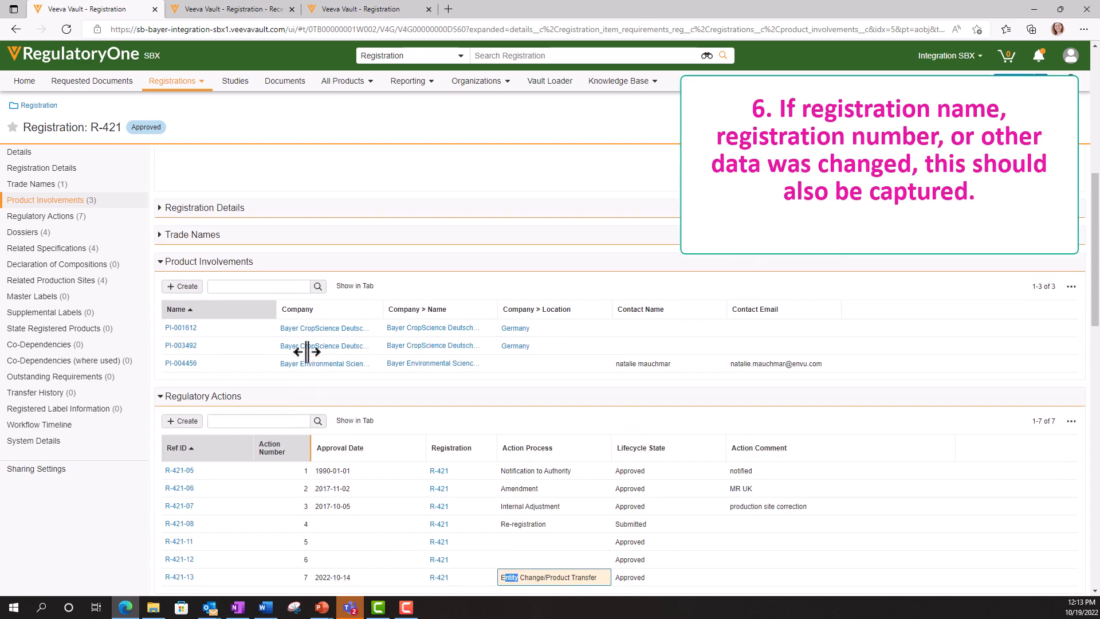
pyautogui.scroll(-10, 335, 413)
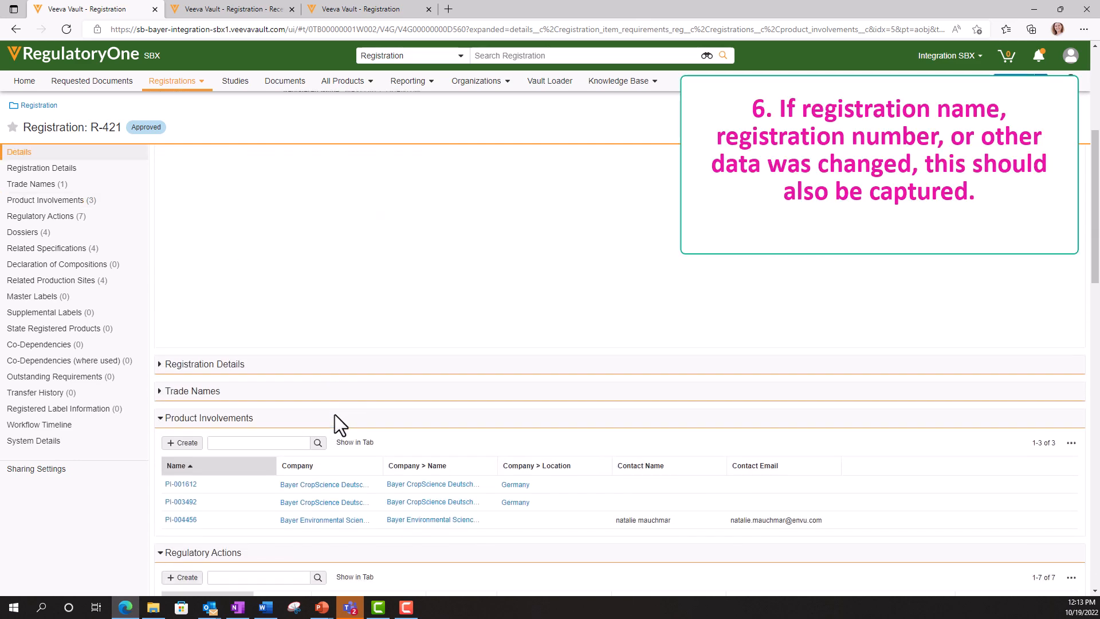
pyautogui.scroll(3, 343, 298)
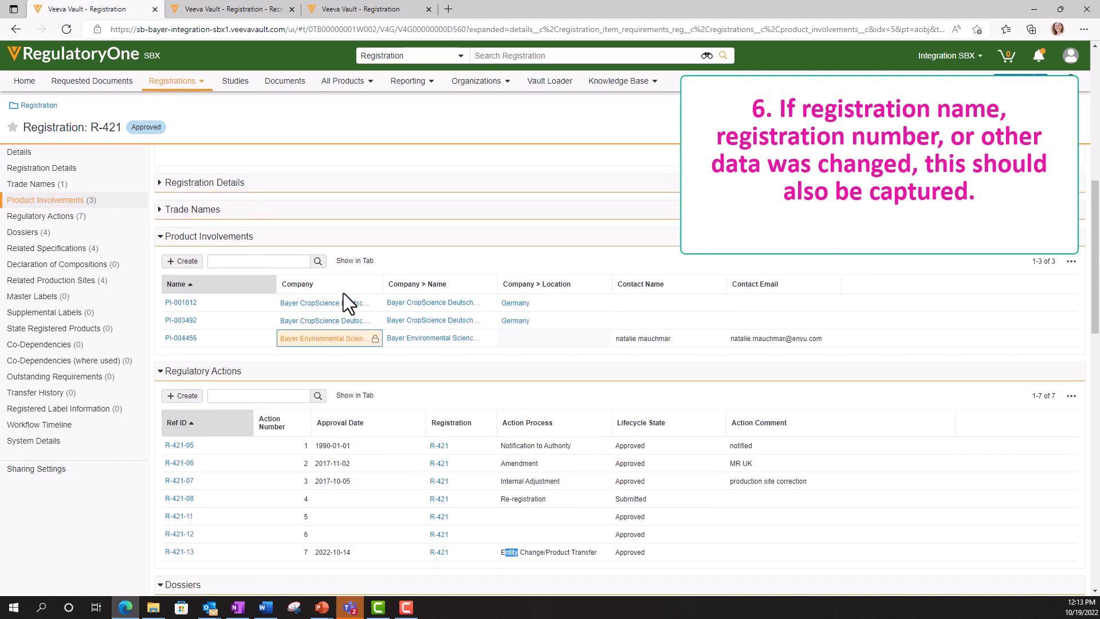
pyautogui.scroll(7, 172, 310)
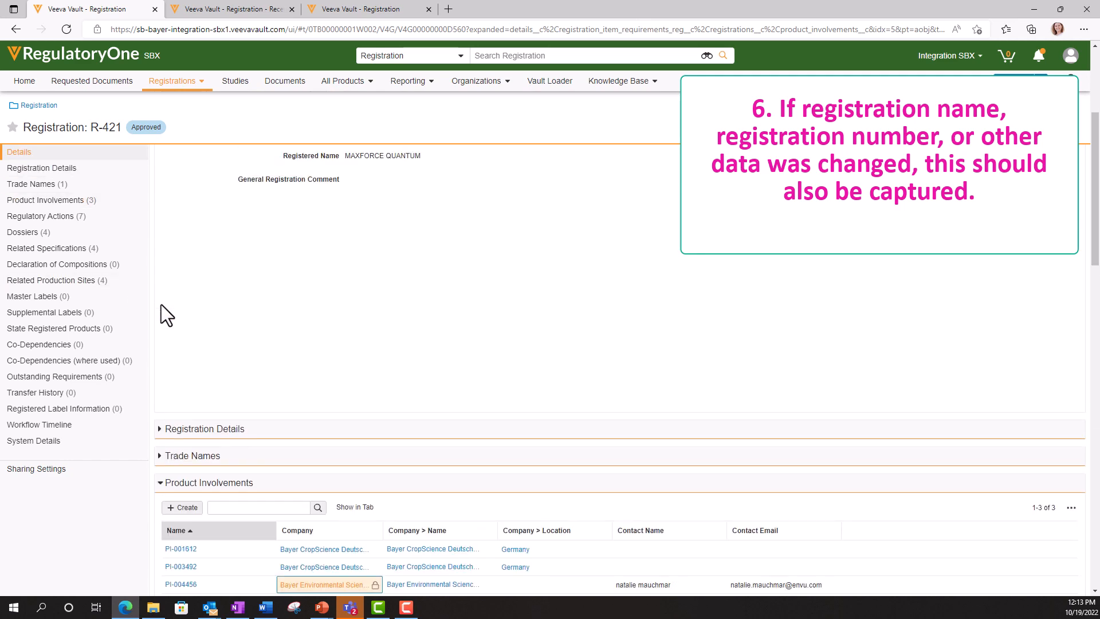